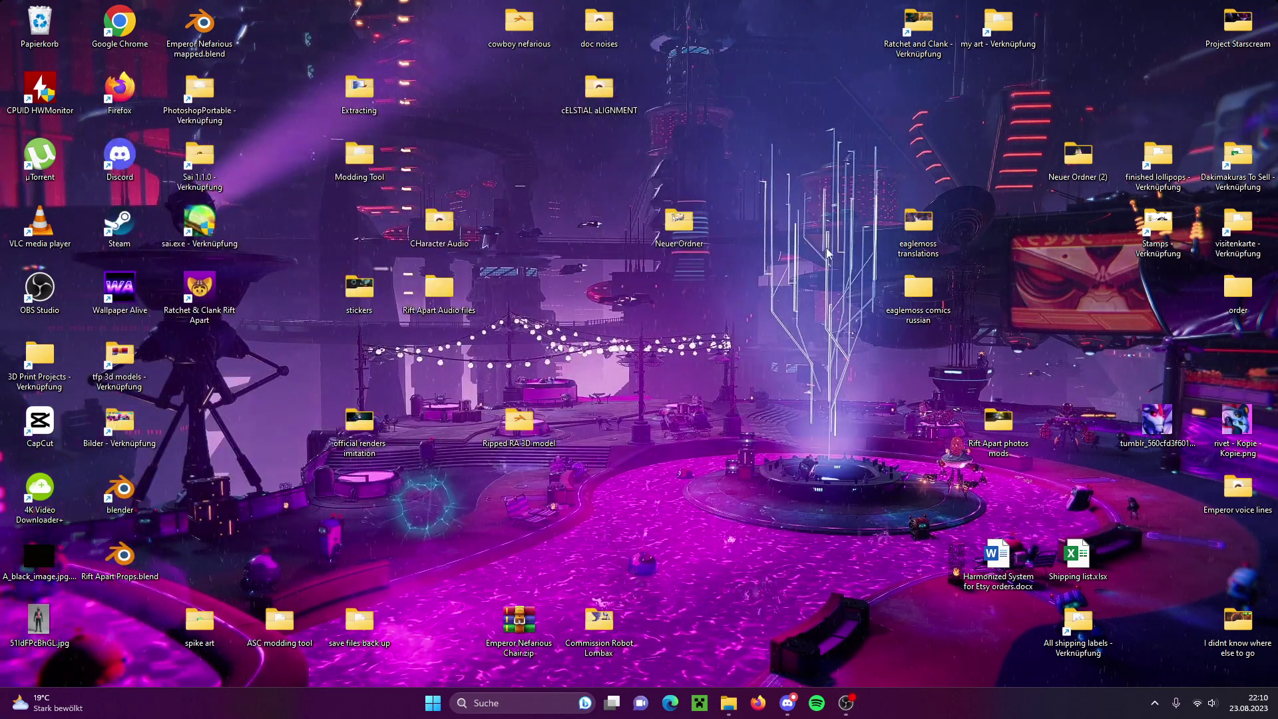
- Start the foobar2000 installer, then quit setup and close the installer folder
{"action": "double_click", "coordinate": [680, 228]}
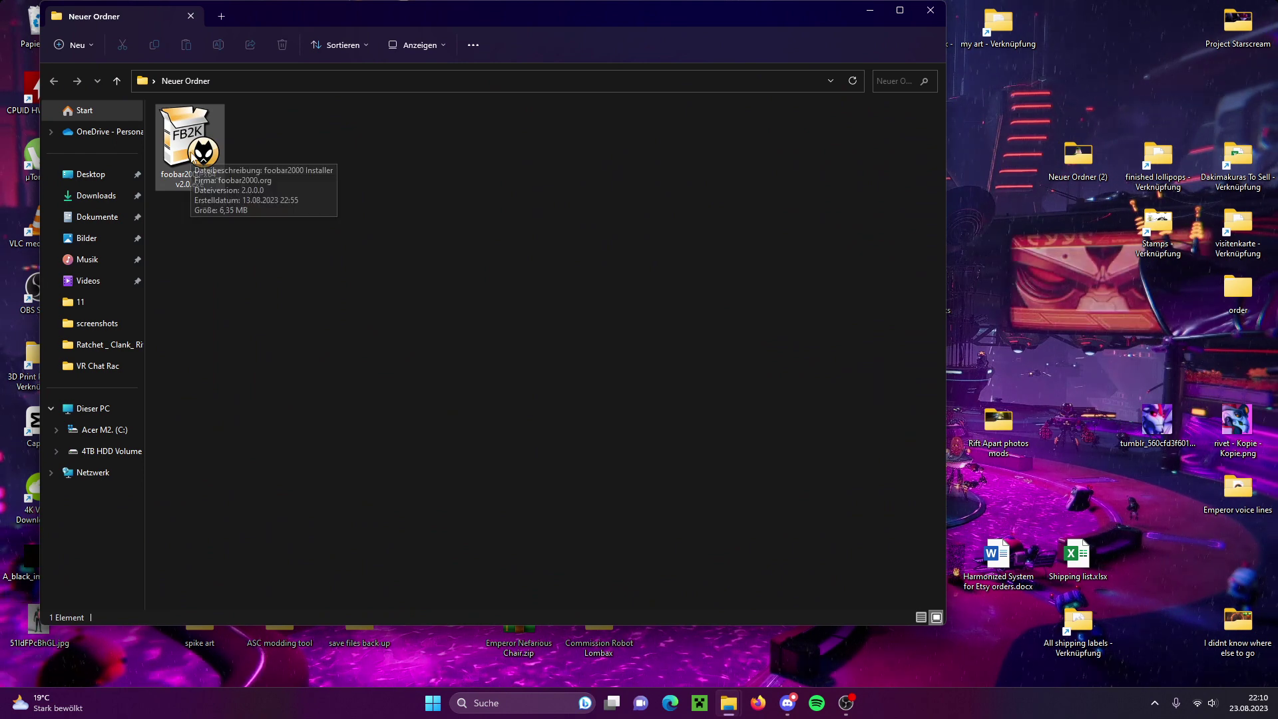
{"action": "double_click", "coordinate": [190, 145]}
{"action": "left_click", "coordinate": [712, 456]}
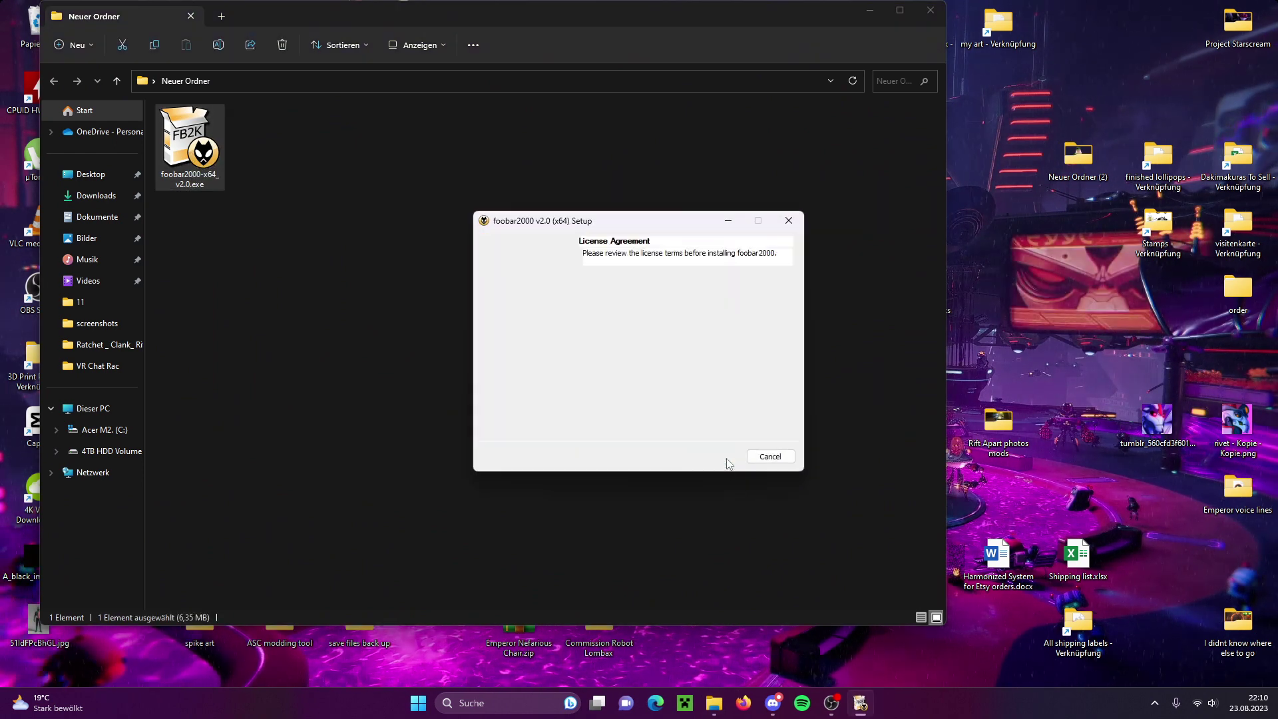
{"action": "left_click", "coordinate": [710, 459]}
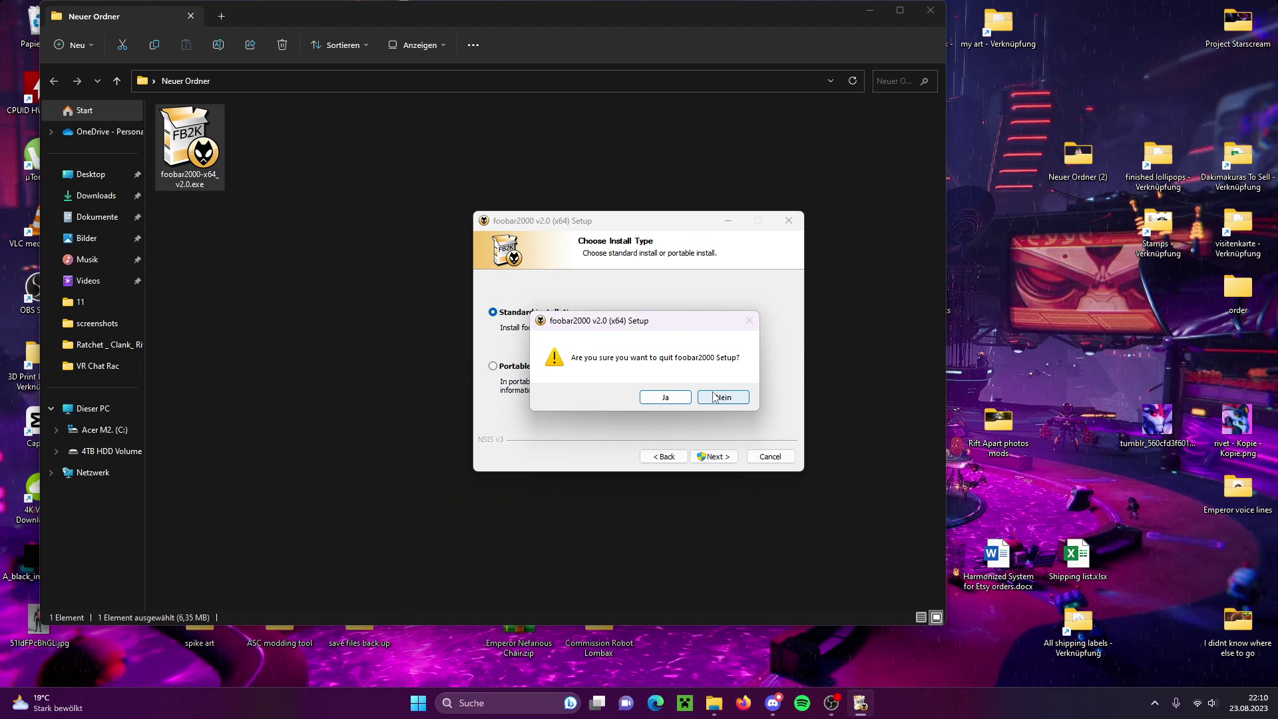
{"action": "left_click", "coordinate": [664, 397]}
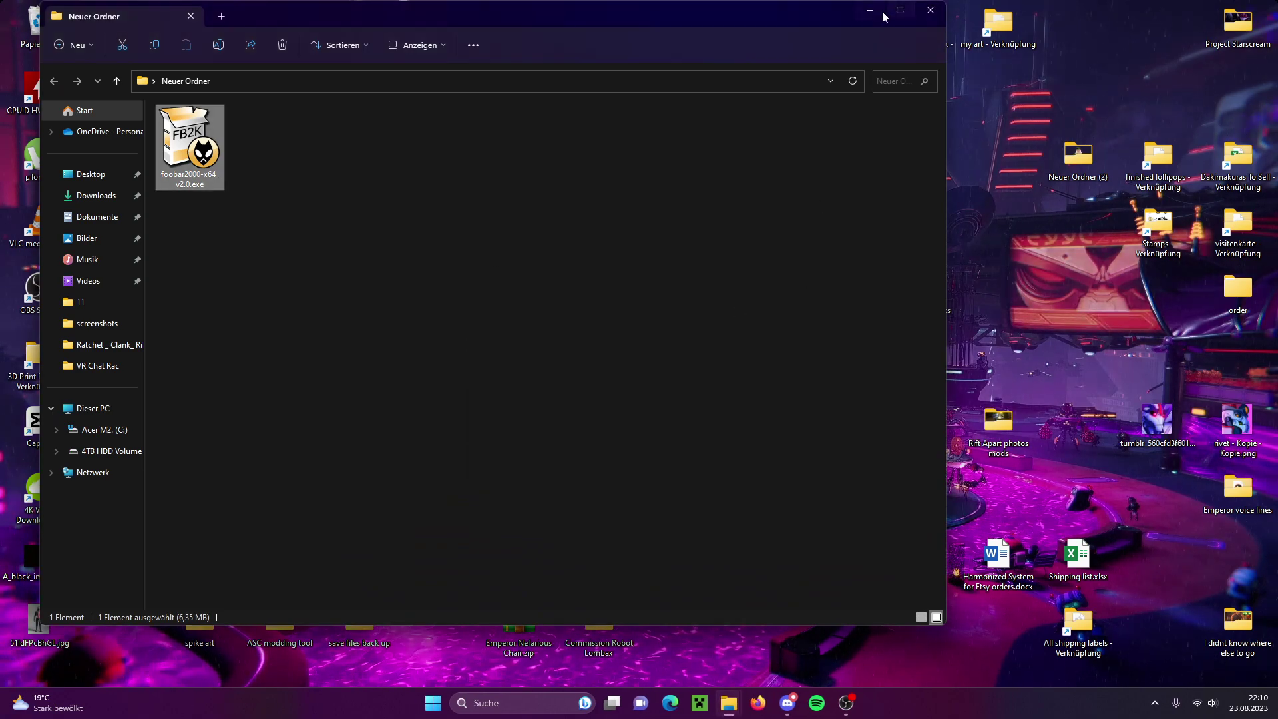
{"action": "left_click", "coordinate": [931, 12]}
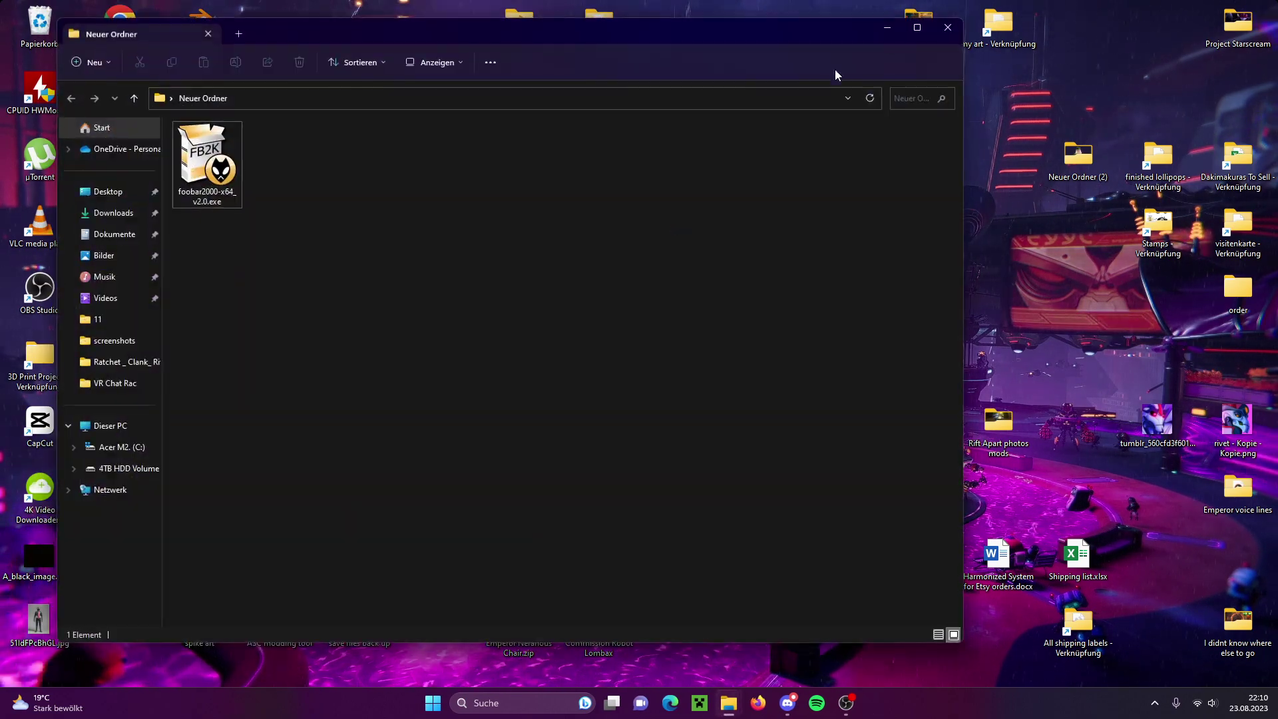
{"action": "left_click", "coordinate": [946, 31]}
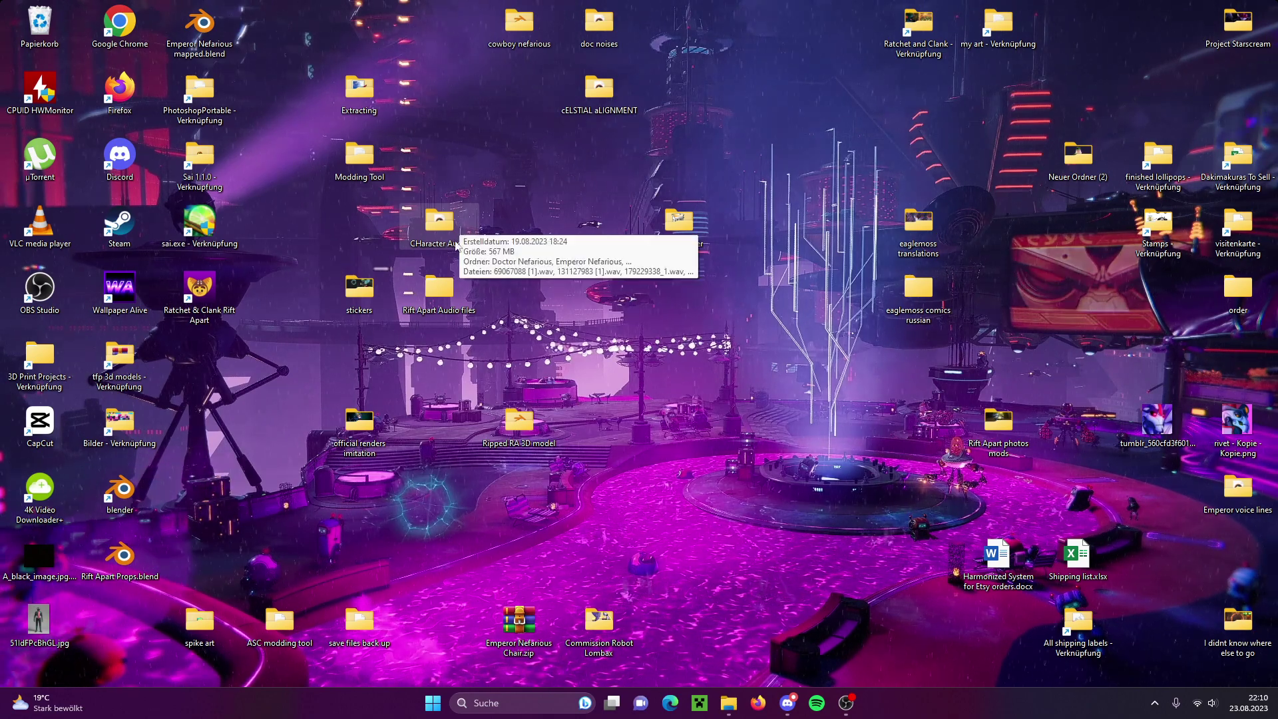
- Open Rift Apart Audio files > CHaracter Audio > Extracting and move that window upper left
{"action": "double_click", "coordinate": [447, 295]}
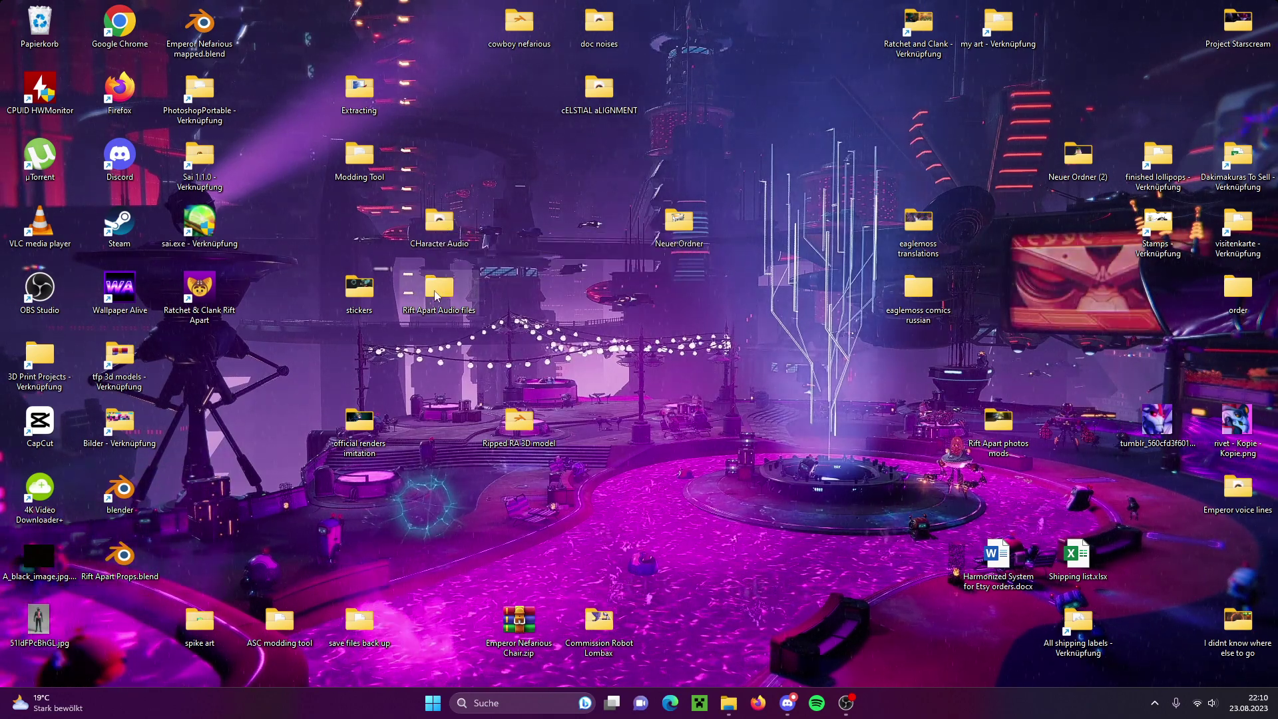
{"action": "left_click", "coordinate": [842, 58]}
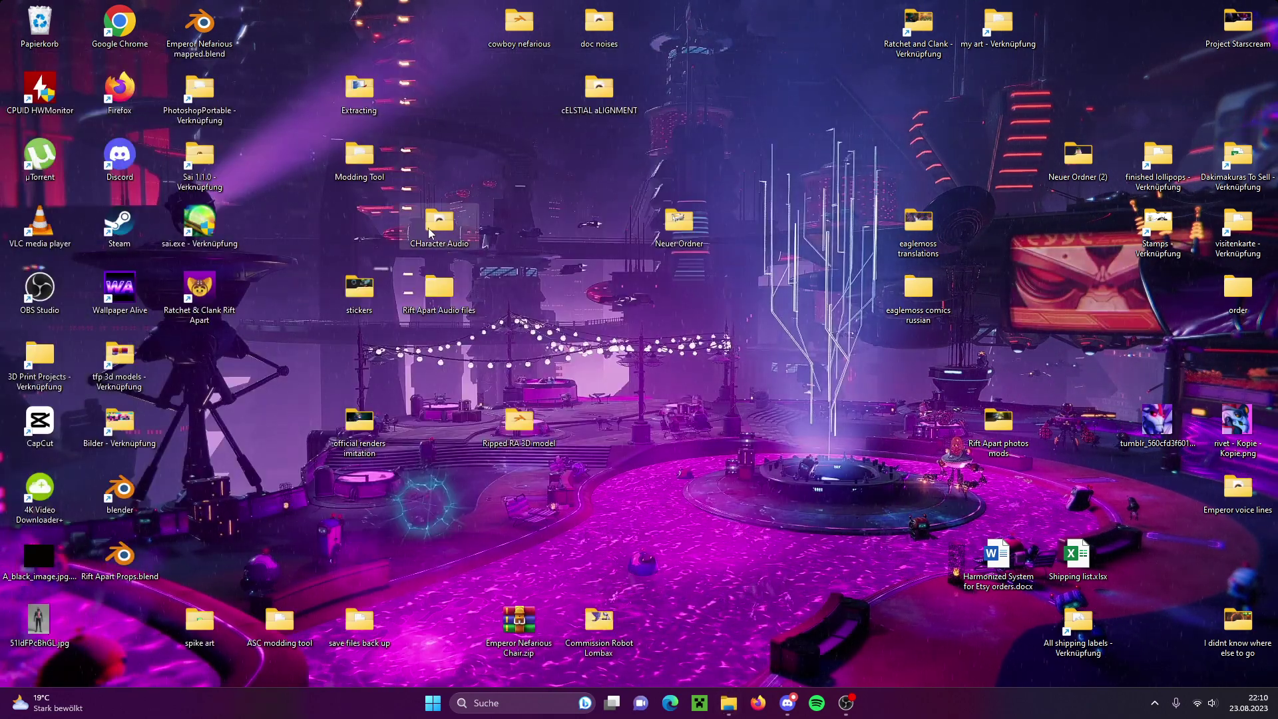
{"action": "double_click", "coordinate": [428, 247]}
{"action": "left_click", "coordinate": [896, 56]}
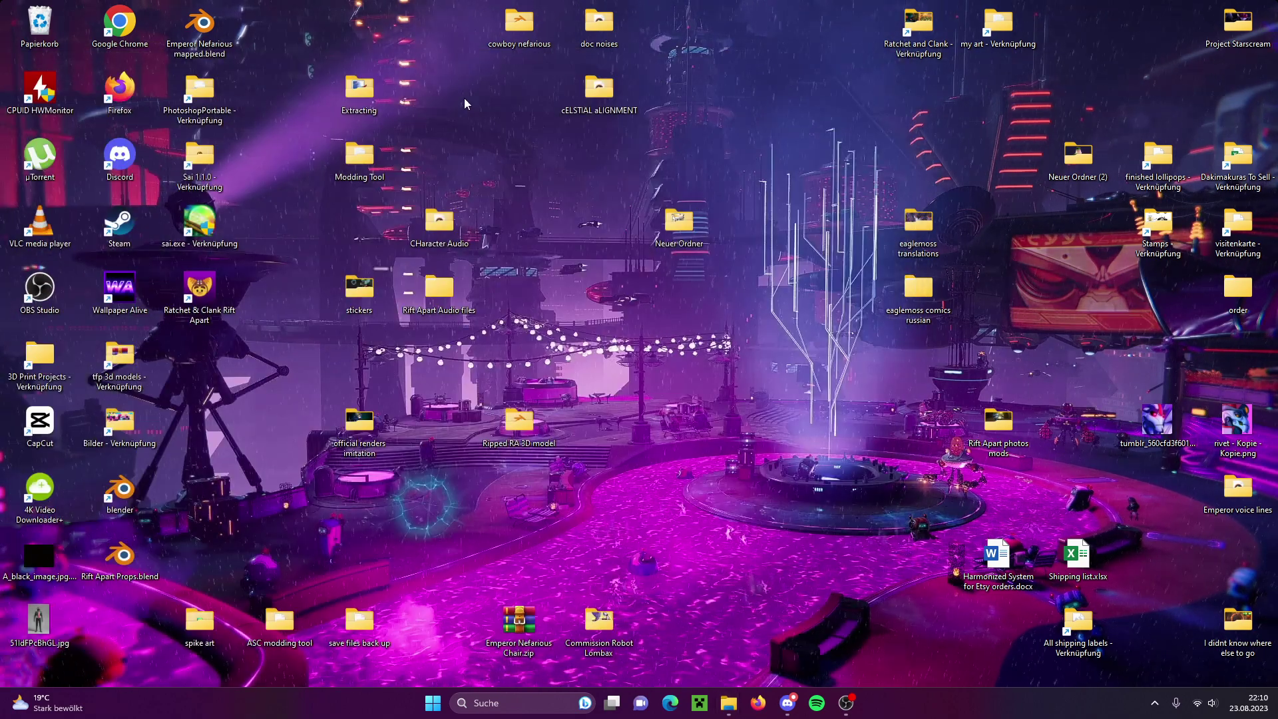
{"action": "double_click", "coordinate": [360, 95]}
{"action": "left_click_drag", "start_coordinate": [713, 442], "coordinate": [614, 153]}
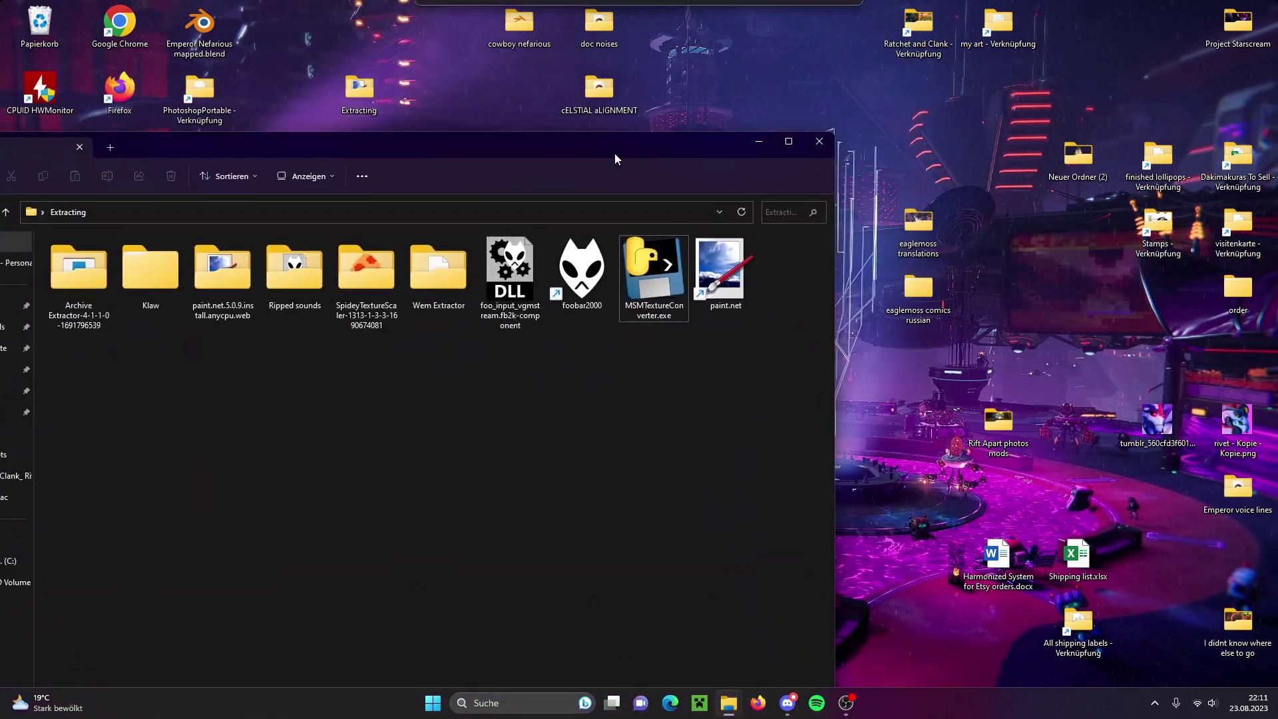
{"action": "left_click", "coordinate": [583, 275]}
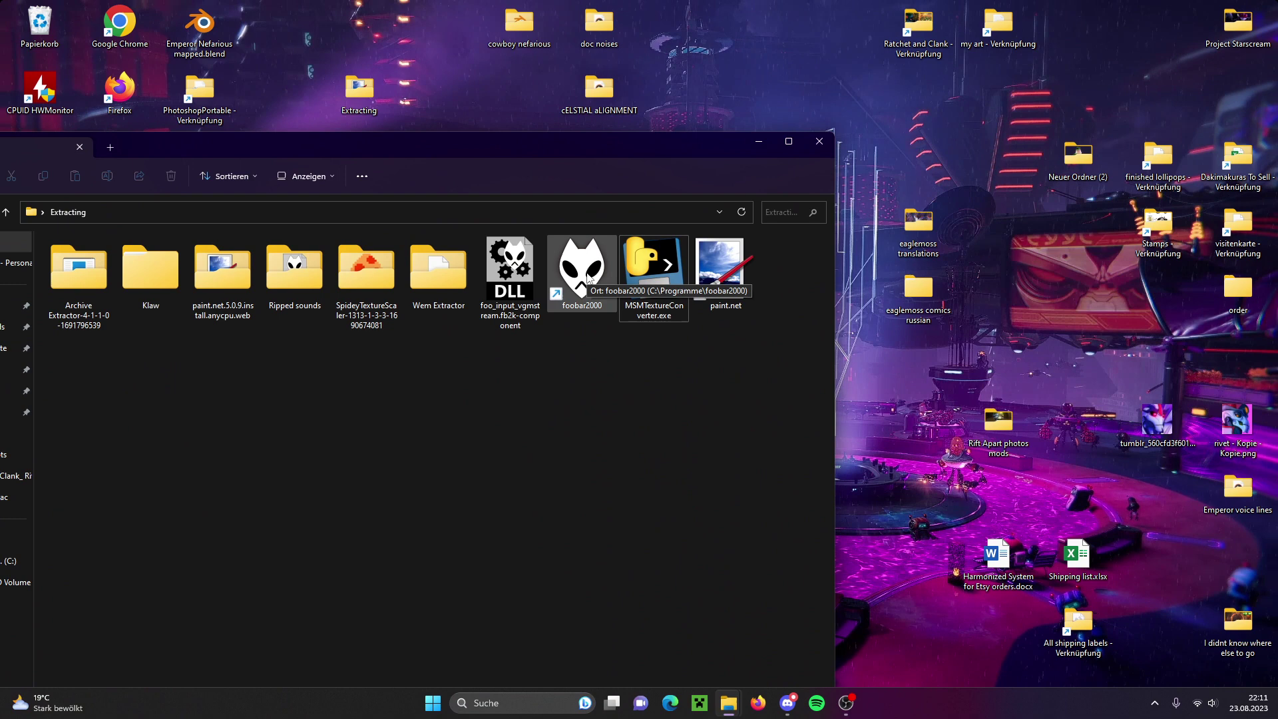
- Launch foobar2000 from its shortcut and open File > Preferences beside the vgmstream component file
{"action": "double_click", "coordinate": [588, 280]}
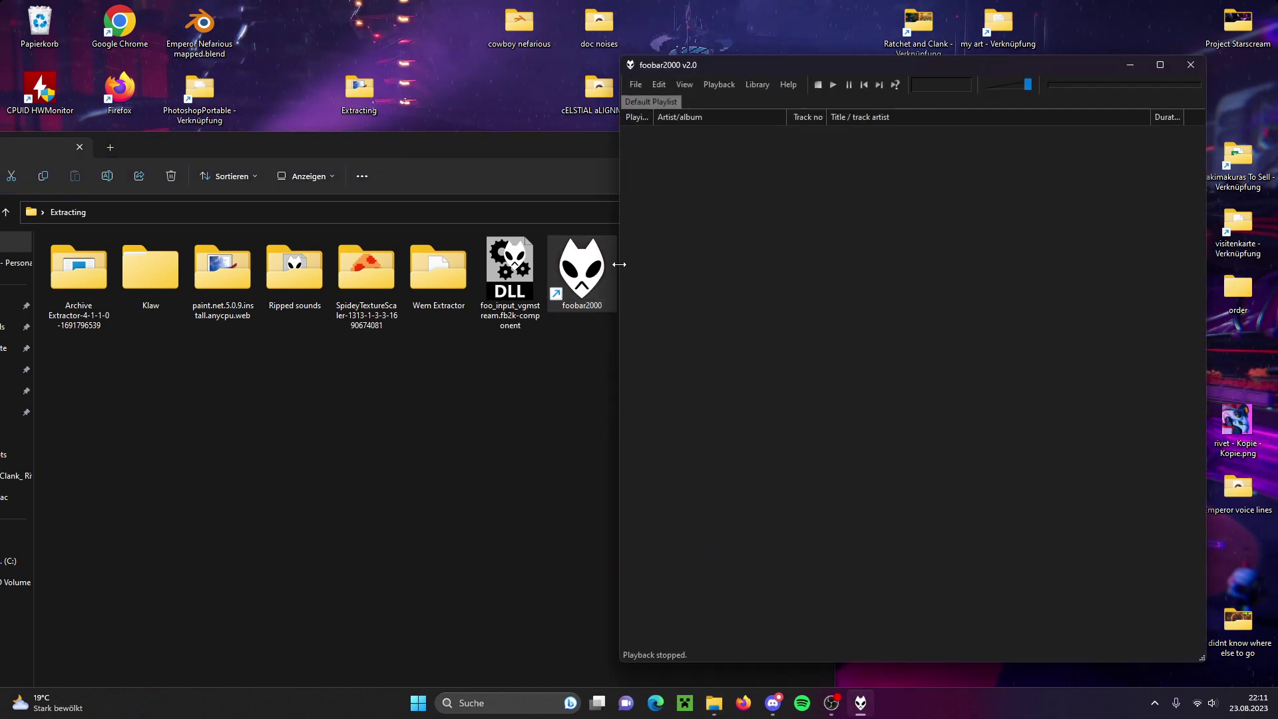
{"action": "left_click", "coordinate": [636, 84]}
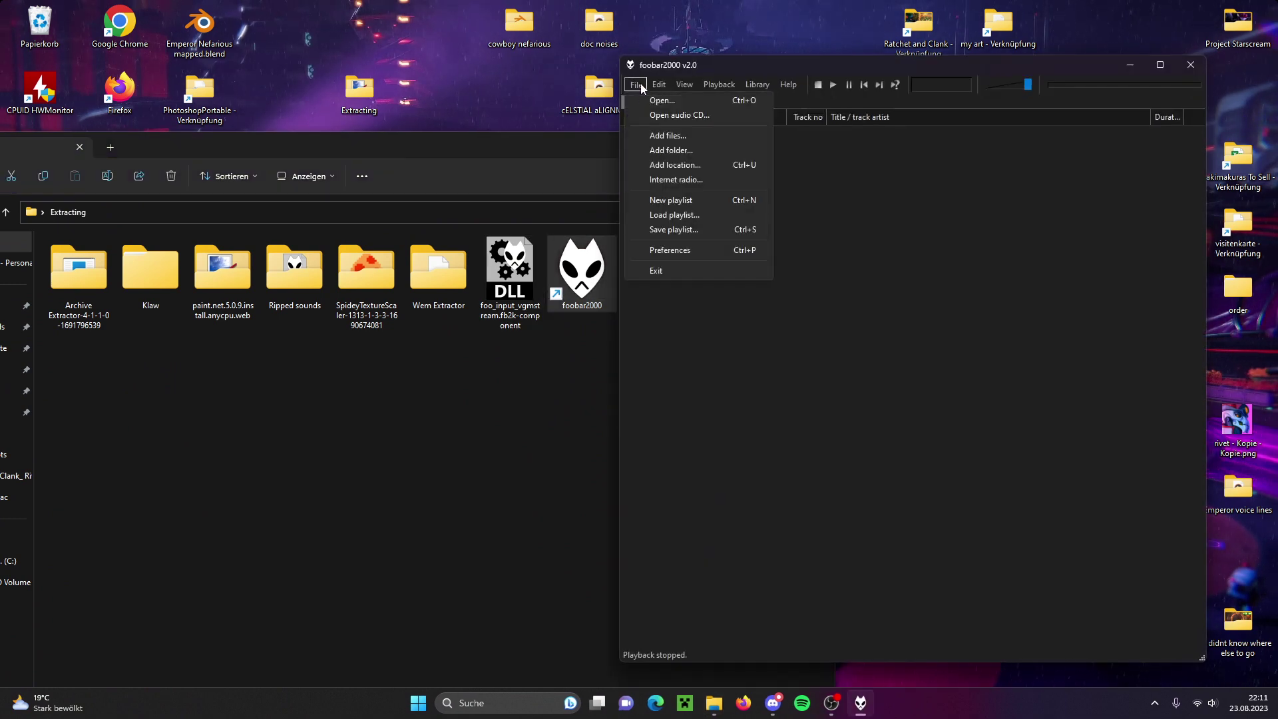
{"action": "left_click", "coordinate": [704, 250]}
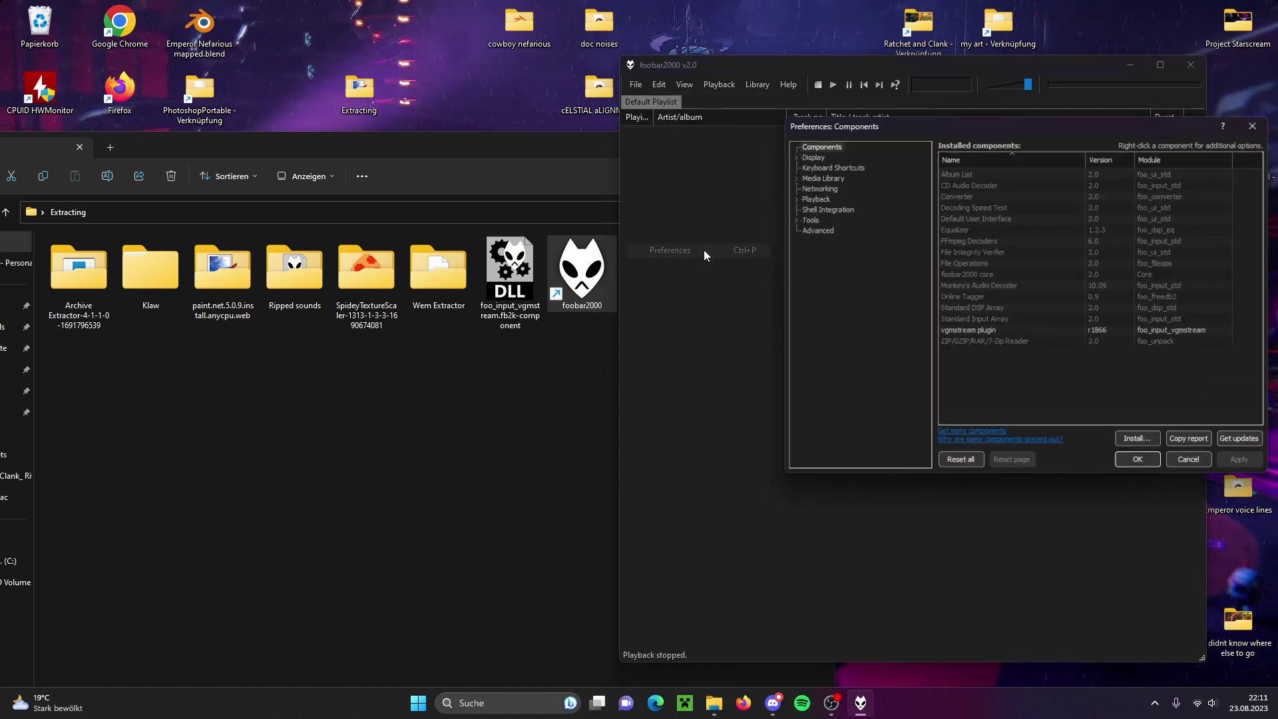
{"action": "left_click_drag", "start_coordinate": [924, 135], "coordinate": [780, 166]}
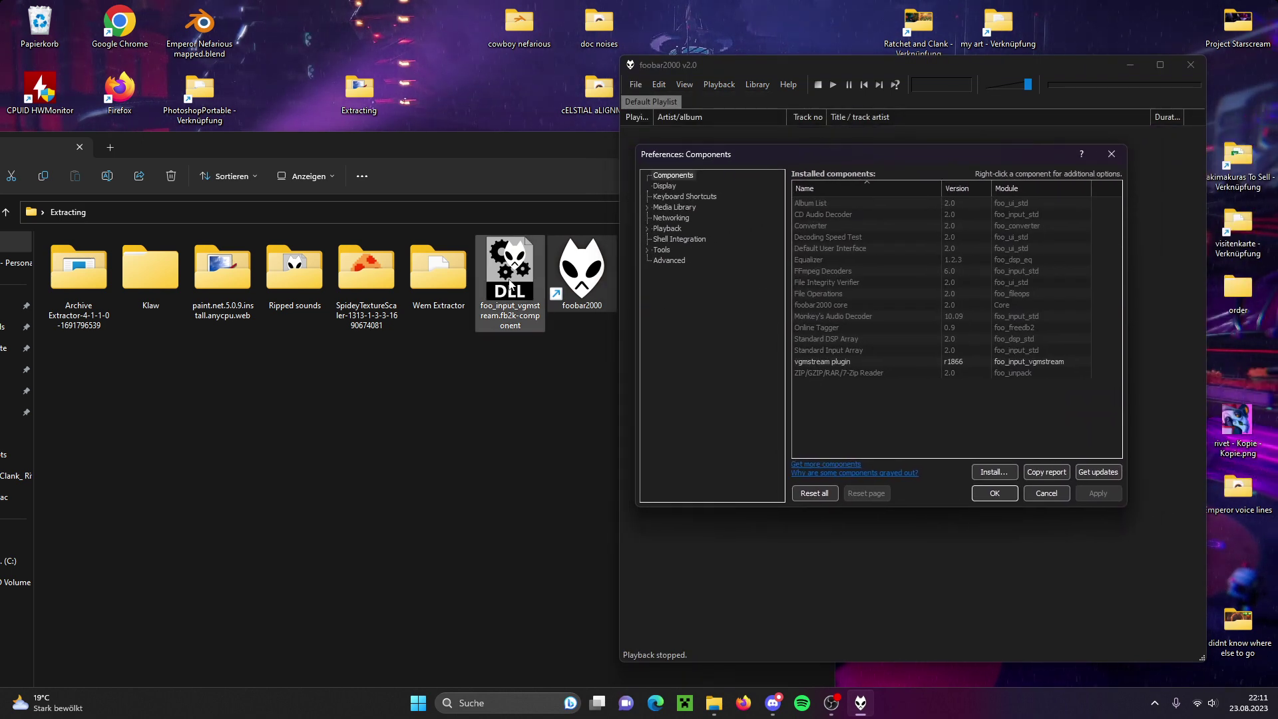
{"action": "left_click", "coordinate": [510, 285]}
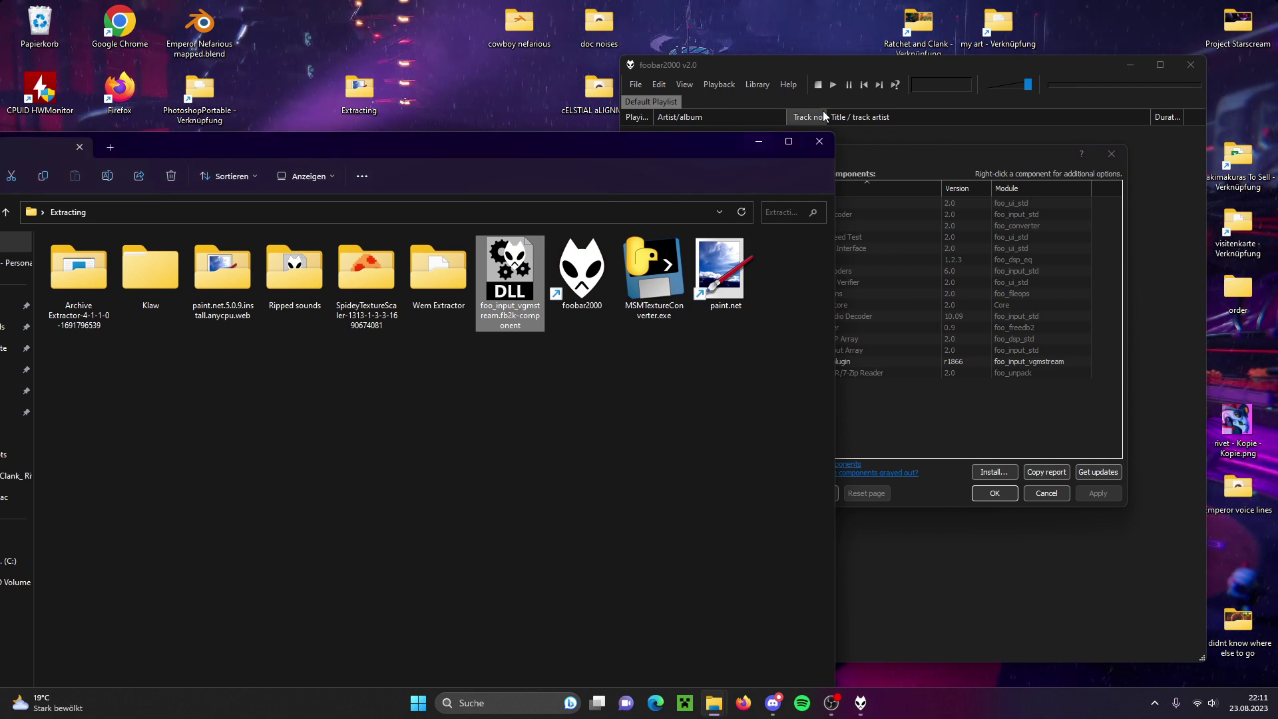
{"action": "left_click", "coordinate": [863, 63]}
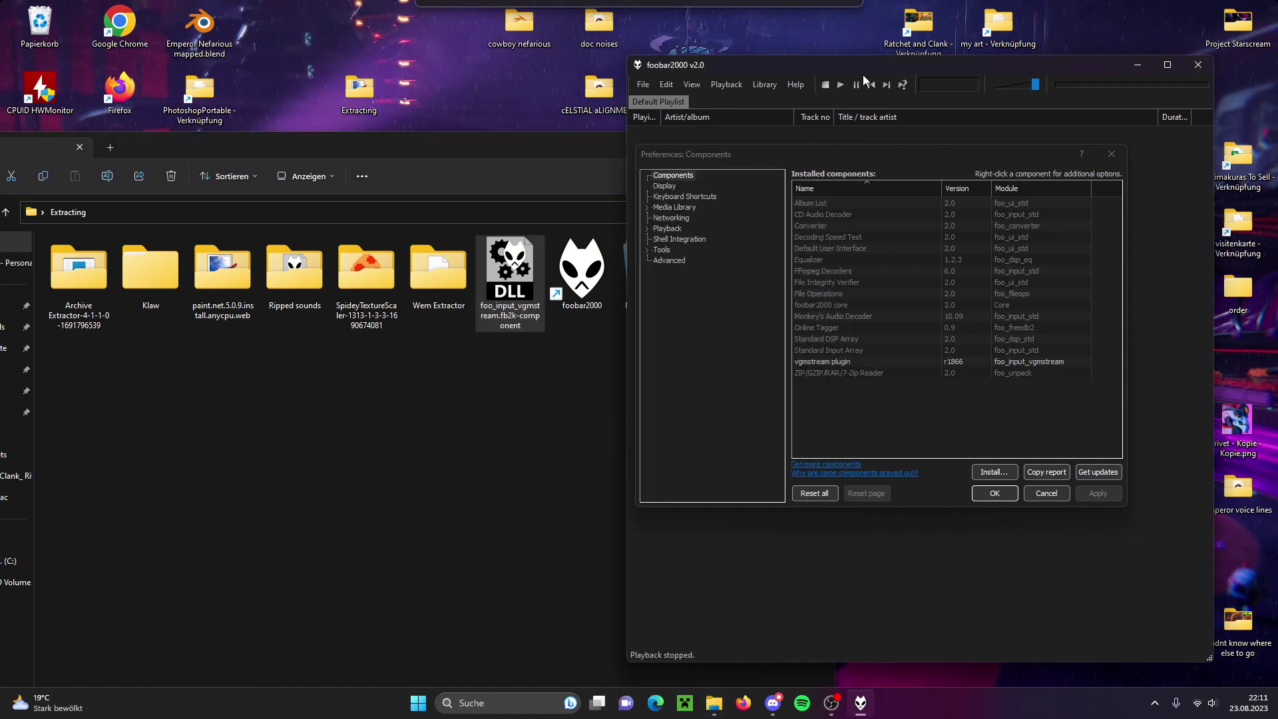
- Confirm the vgmstream plugin under Components, accept with OK, and return to the Extracting window
{"action": "left_click", "coordinate": [668, 186]}
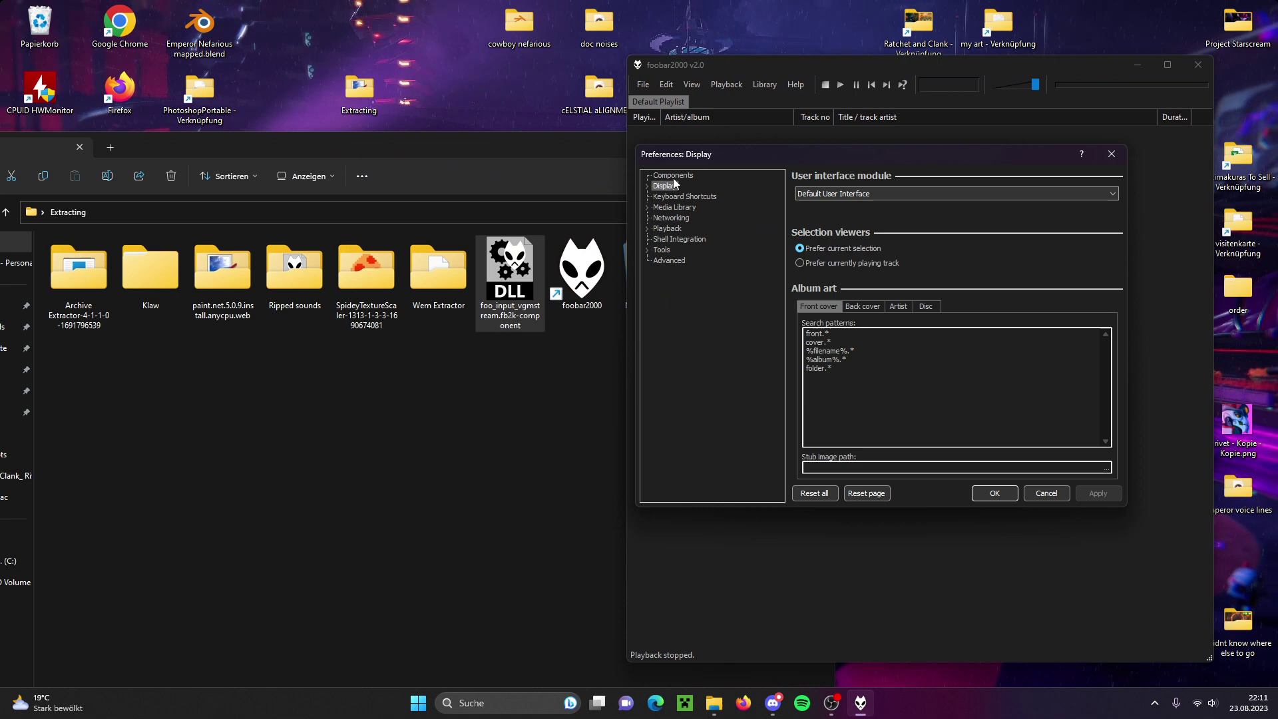
{"action": "left_click", "coordinate": [674, 177]}
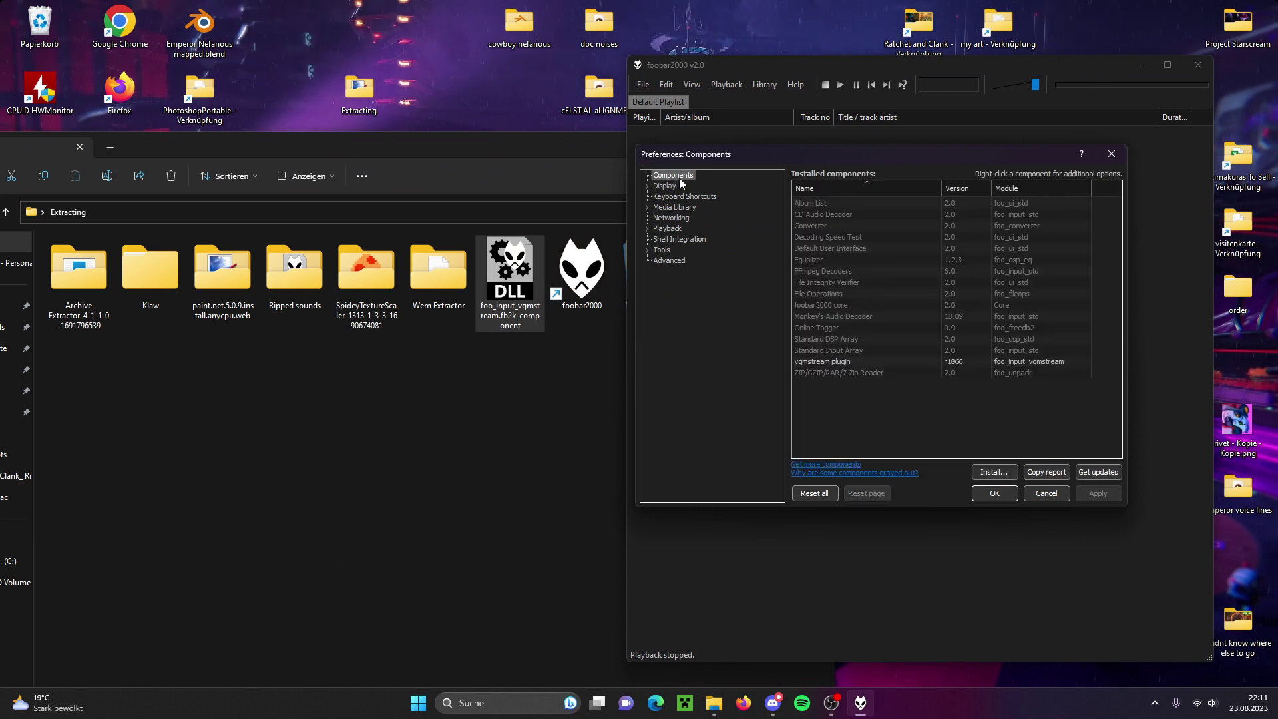
{"action": "left_click", "coordinate": [869, 363]}
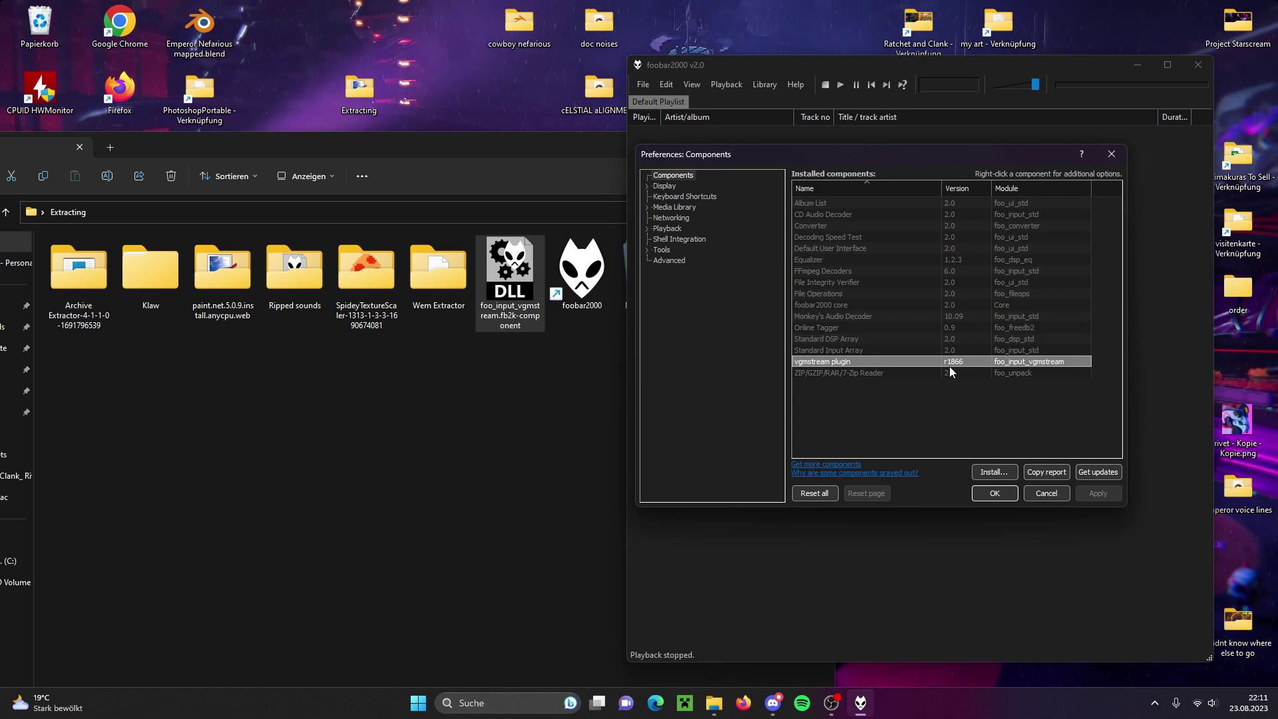
{"action": "left_click", "coordinate": [995, 494]}
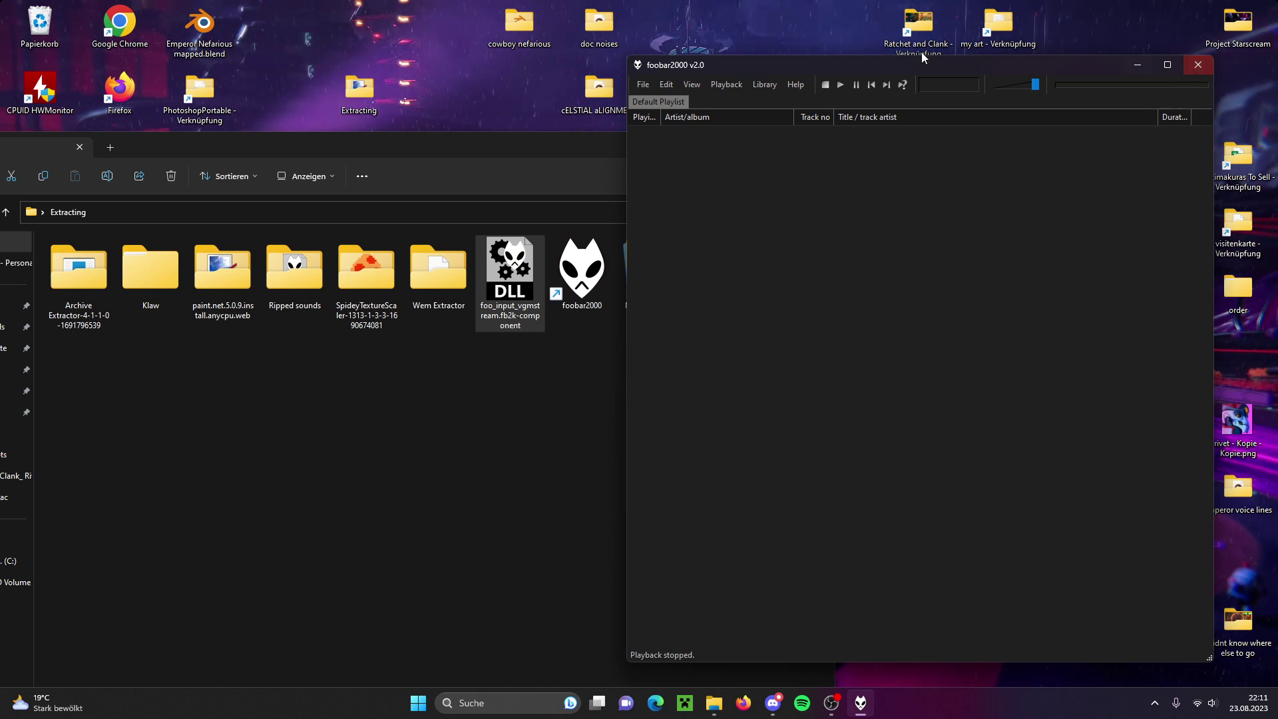
{"action": "left_click", "coordinate": [624, 142]}
- Drag all 18 .wem files from wem_00\wem_00\3 into the foobar2000 playlist
{"action": "left_click", "coordinate": [820, 141]}
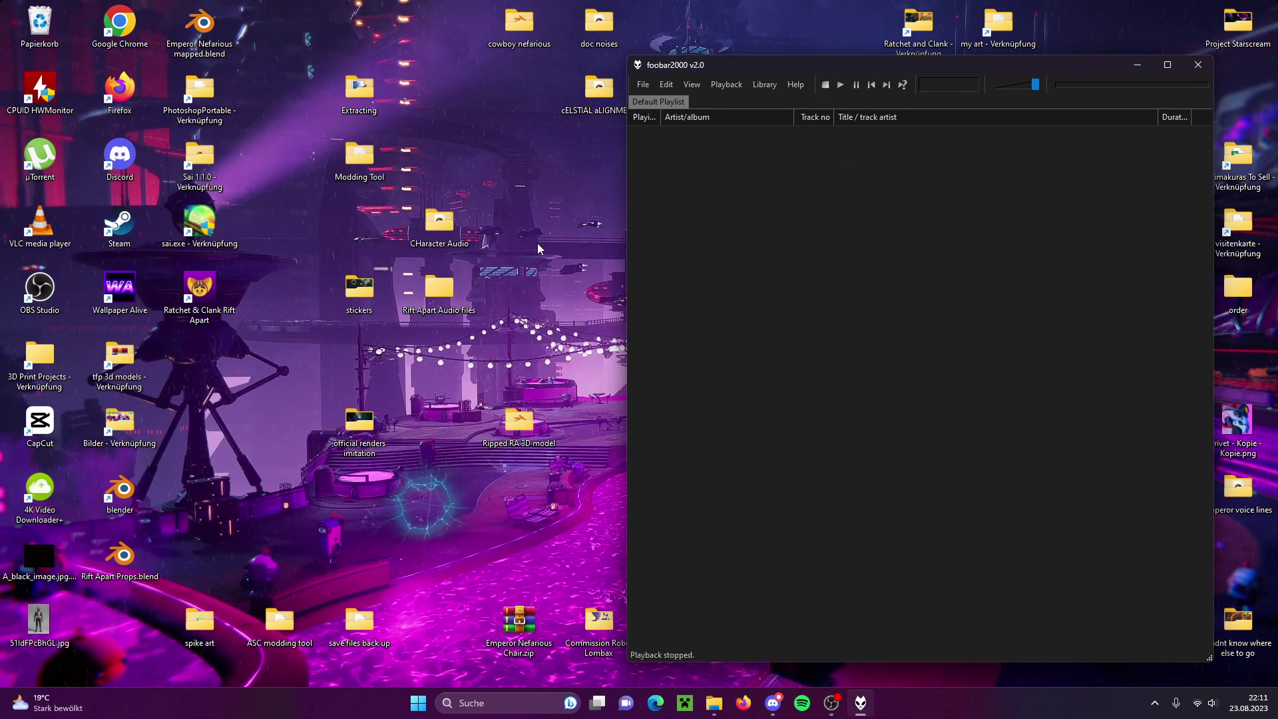
{"action": "double_click", "coordinate": [442, 290]}
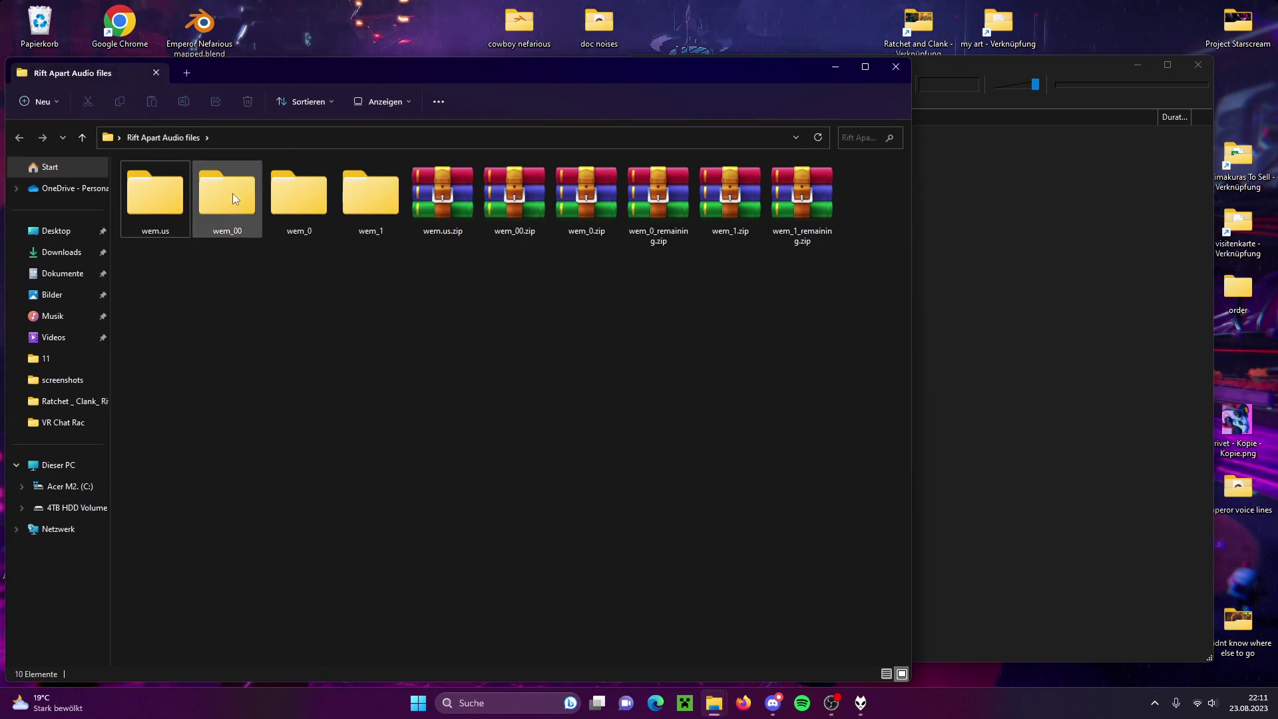
{"action": "double_click", "coordinate": [233, 192]}
{"action": "double_click", "coordinate": [225, 190]}
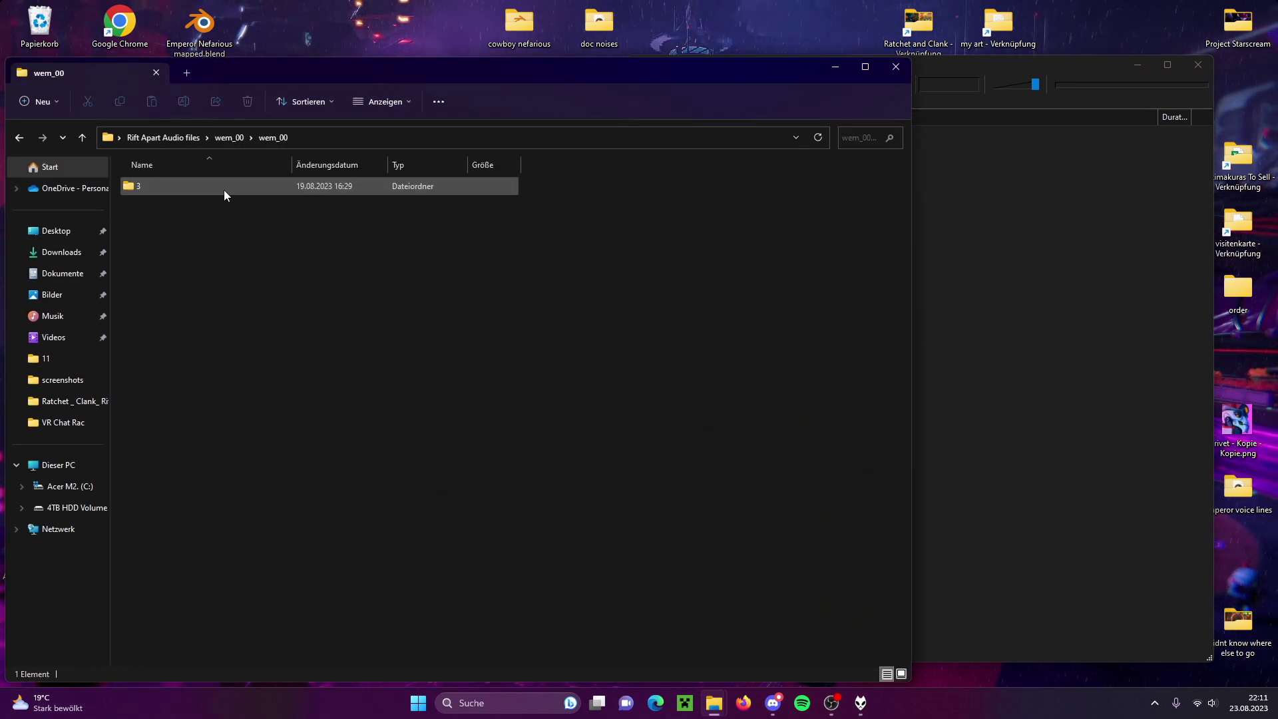
{"action": "left_click_drag", "start_coordinate": [243, 556], "coordinate": [187, 175]}
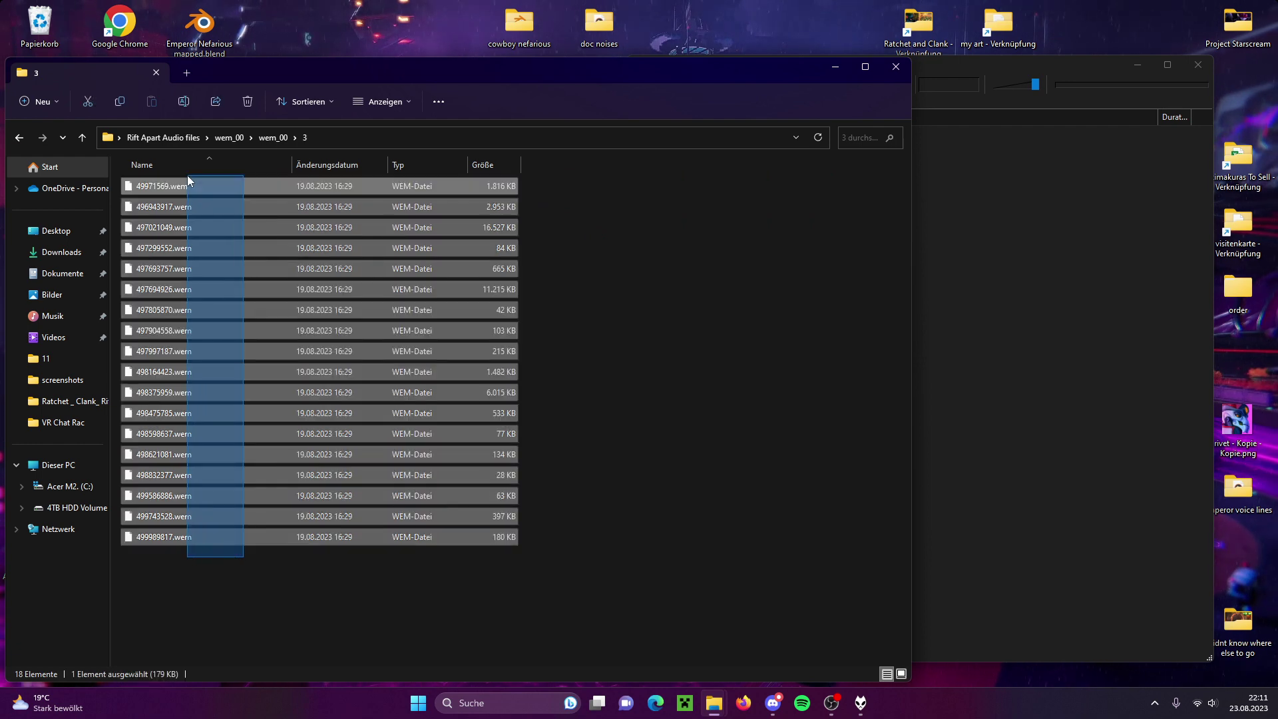
{"action": "left_click", "coordinate": [386, 559]}
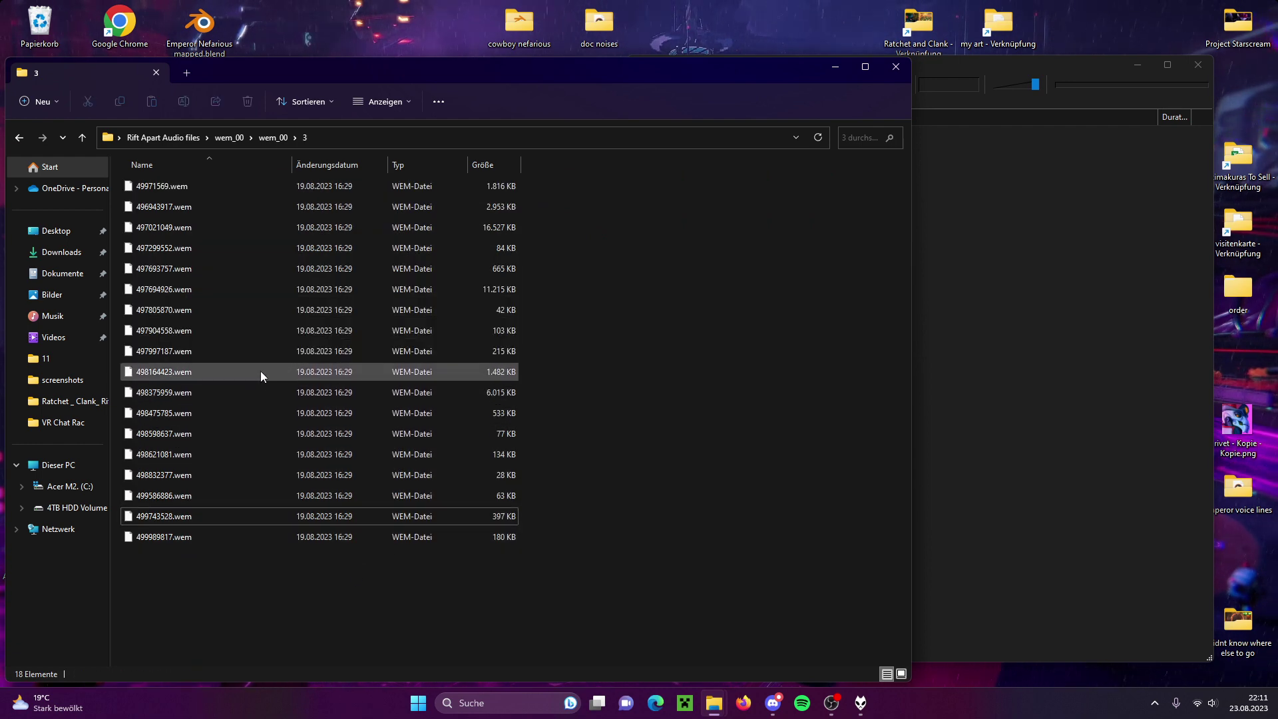
{"action": "key", "text": "ctrl+a"}
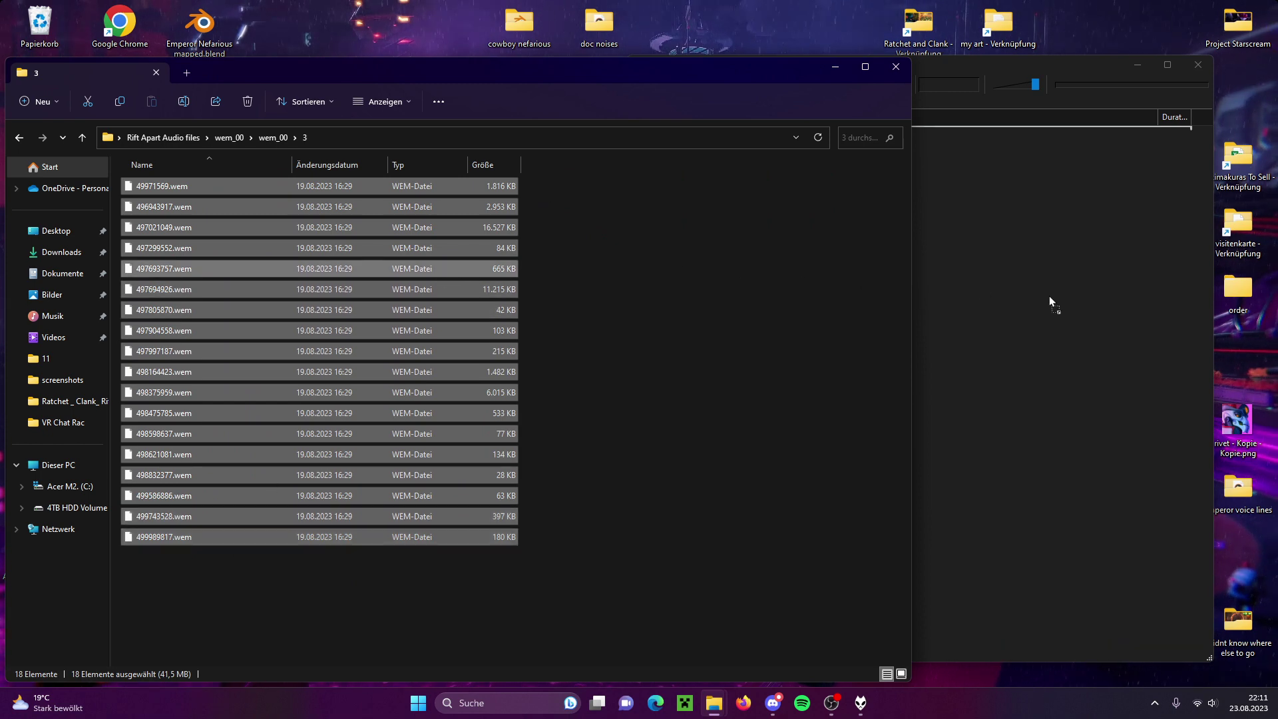
{"action": "left_click_drag", "start_coordinate": [1050, 296], "coordinate": [1050, 295]}
- Sort the playlist by Duration, longest track first
{"action": "left_click", "coordinate": [837, 64]}
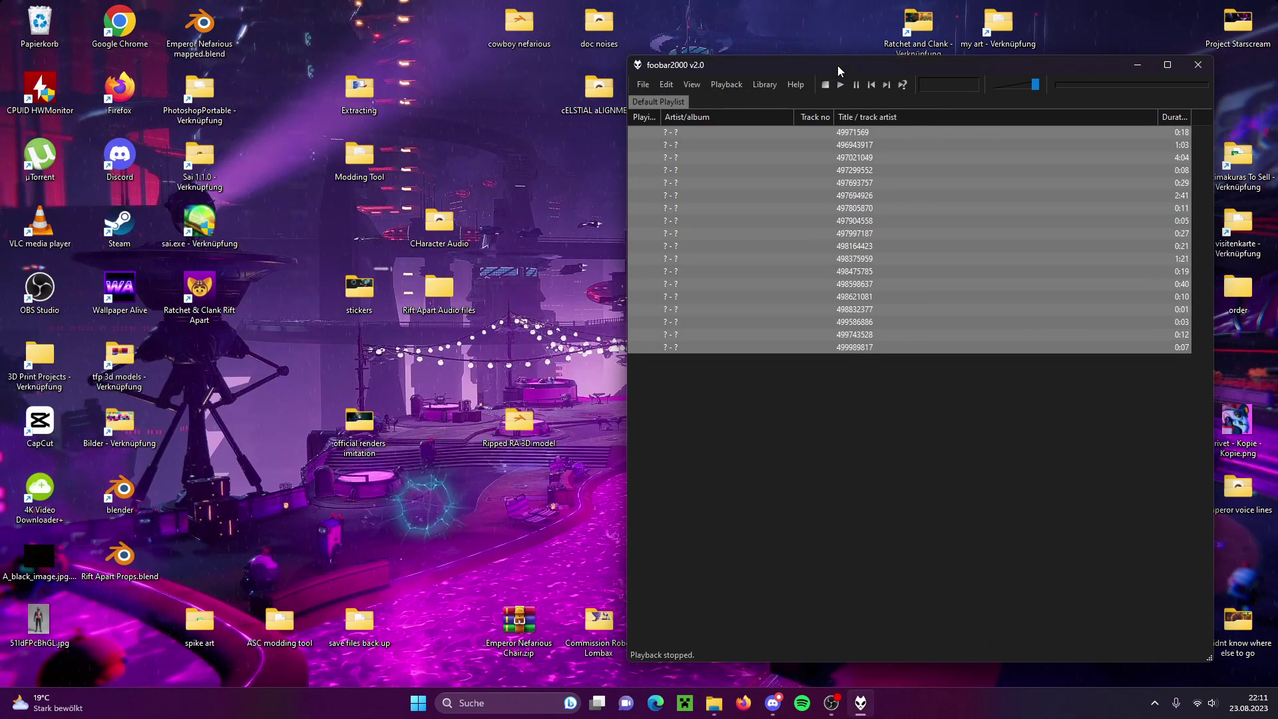
{"action": "left_click_drag", "start_coordinate": [838, 65], "coordinate": [689, 65]}
{"action": "left_click", "coordinate": [684, 129]}
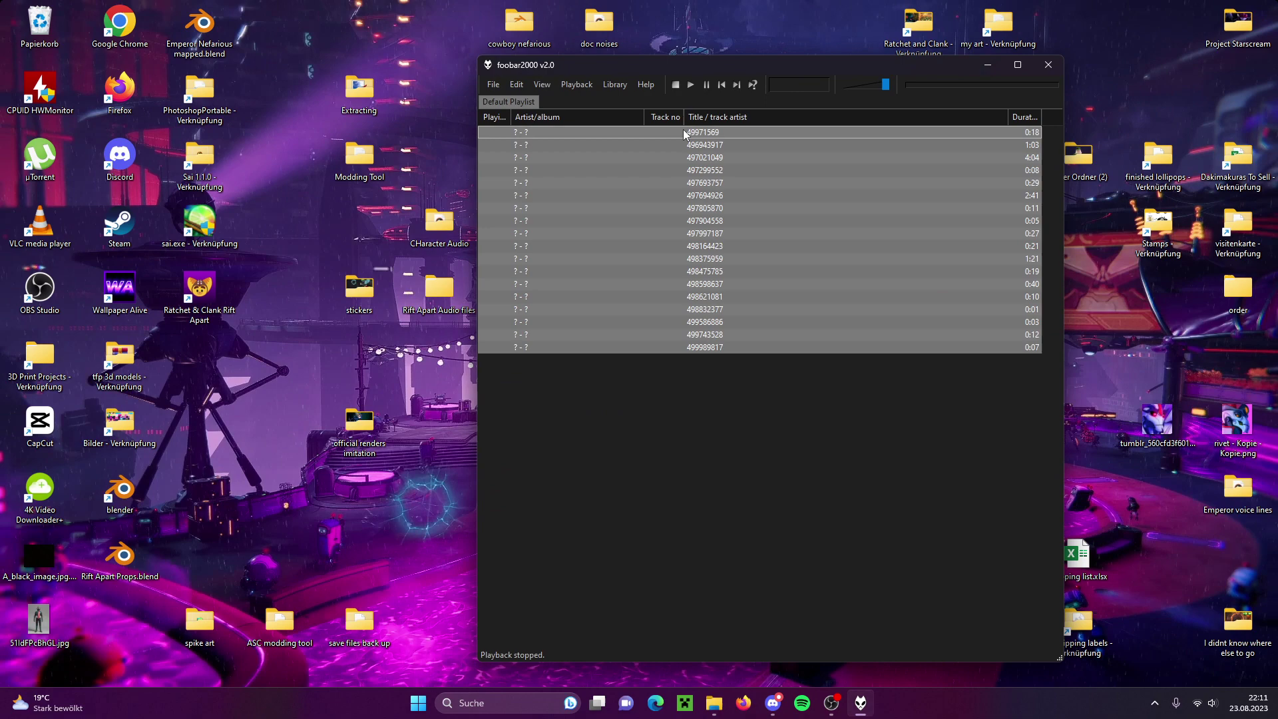
{"action": "left_click", "coordinate": [1023, 118]}
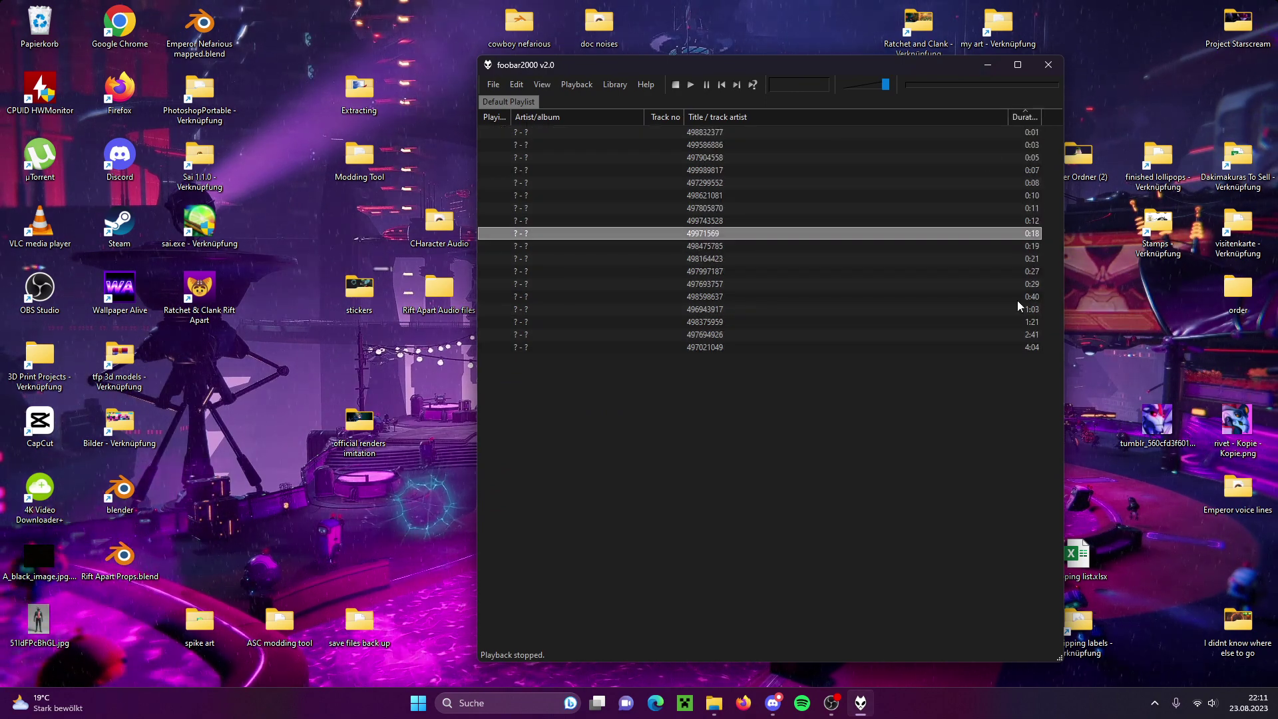
{"action": "left_click", "coordinate": [1021, 117]}
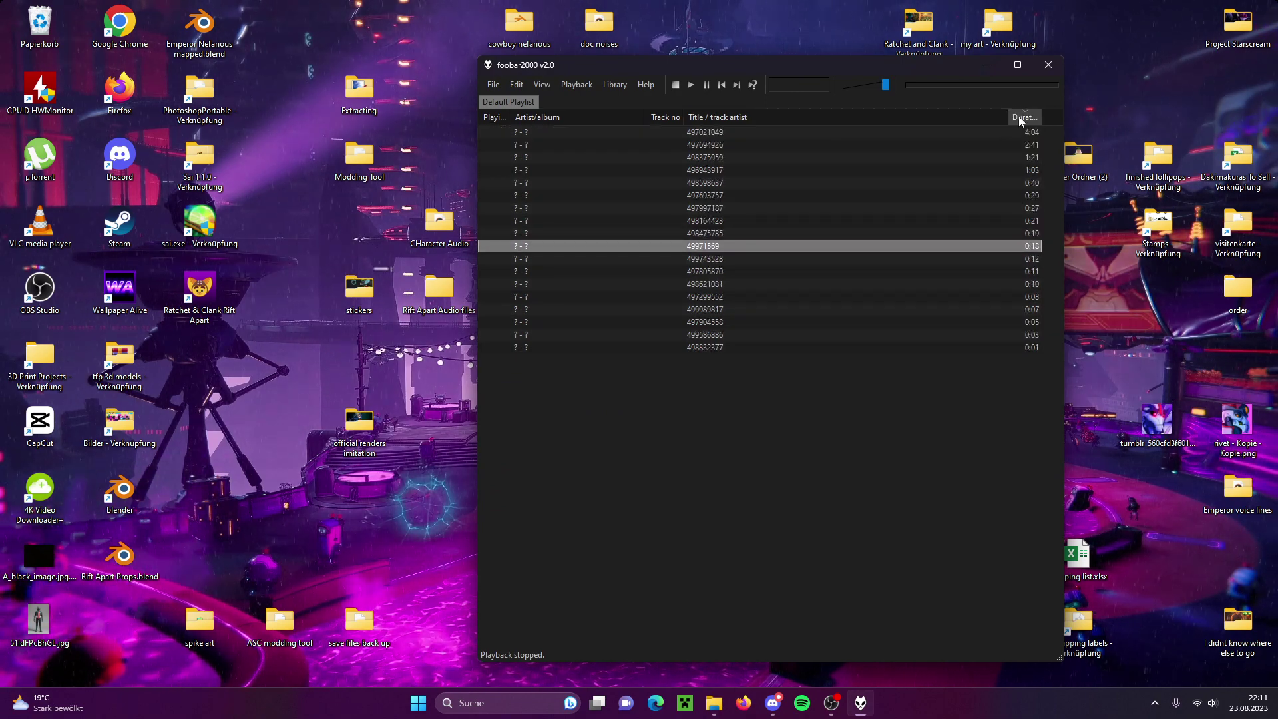
- Play track 497021049 and pause it around 1:33
{"action": "double_click", "coordinate": [757, 132]}
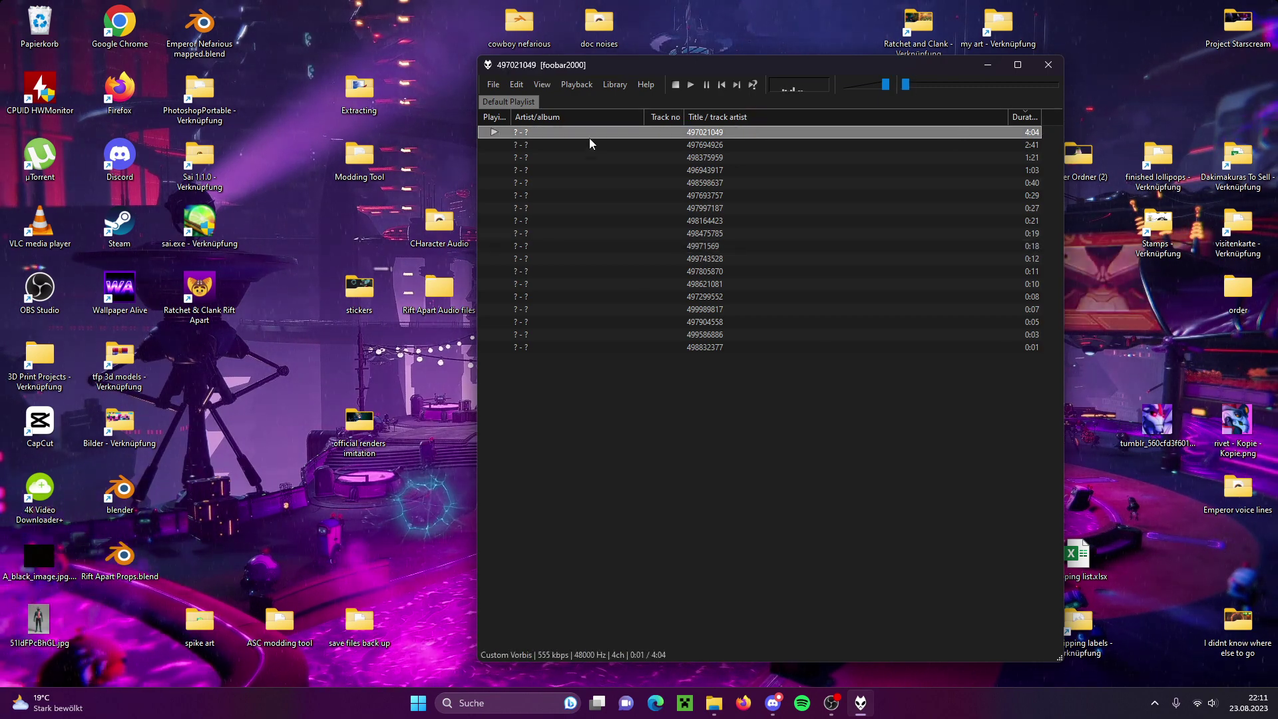
{"action": "left_click", "coordinate": [965, 86]}
{"action": "left_click", "coordinate": [709, 86]}
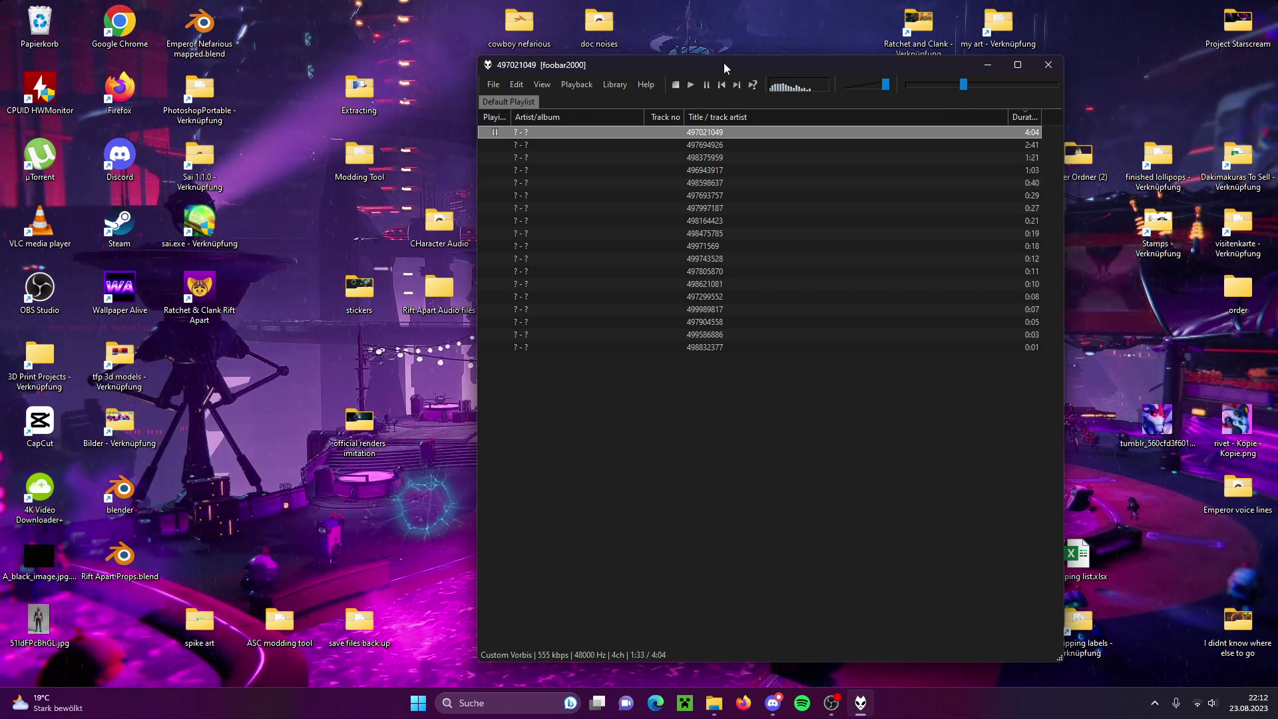
{"action": "mouse_move", "coordinate": [686, 65]}
{"action": "left_mouse_down"}
{"action": "mouse_move", "coordinate": [856, 58]}
{"action": "mouse_move", "coordinate": [796, 76]}
{"action": "left_mouse_up"}
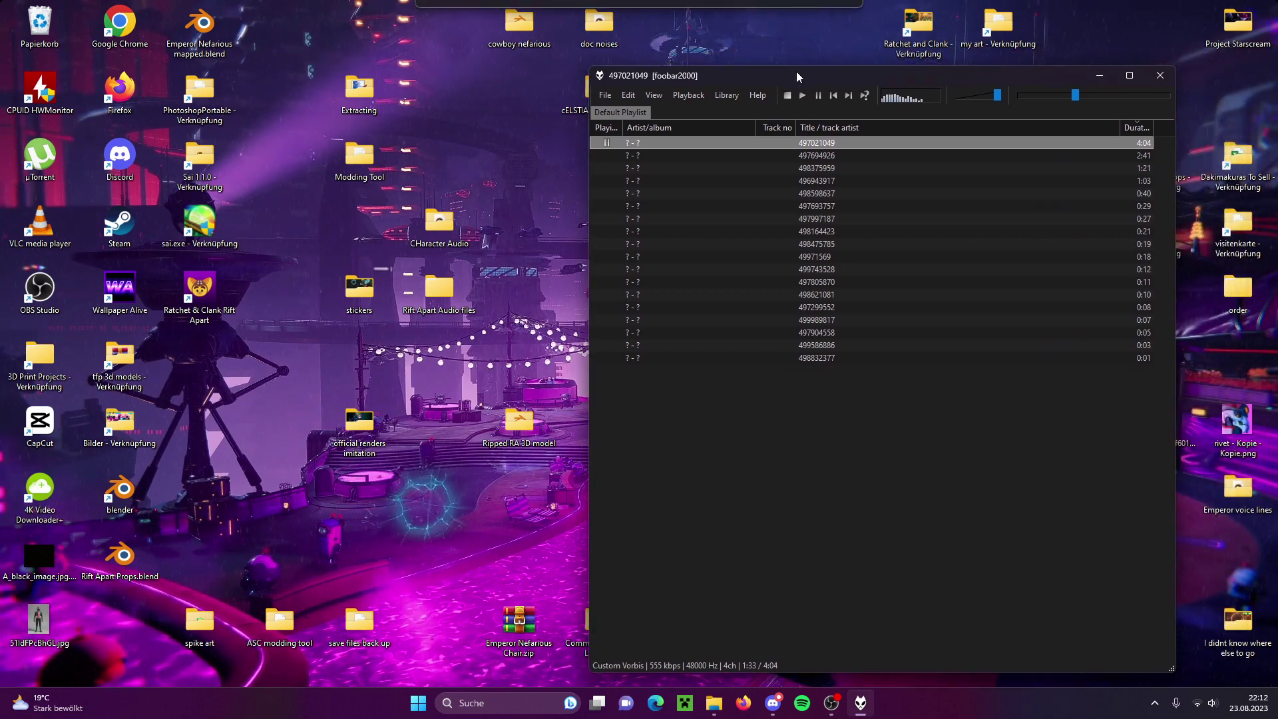
- Quick convert track 497021049 with WAV as the output format
{"action": "right_click", "coordinate": [788, 144]}
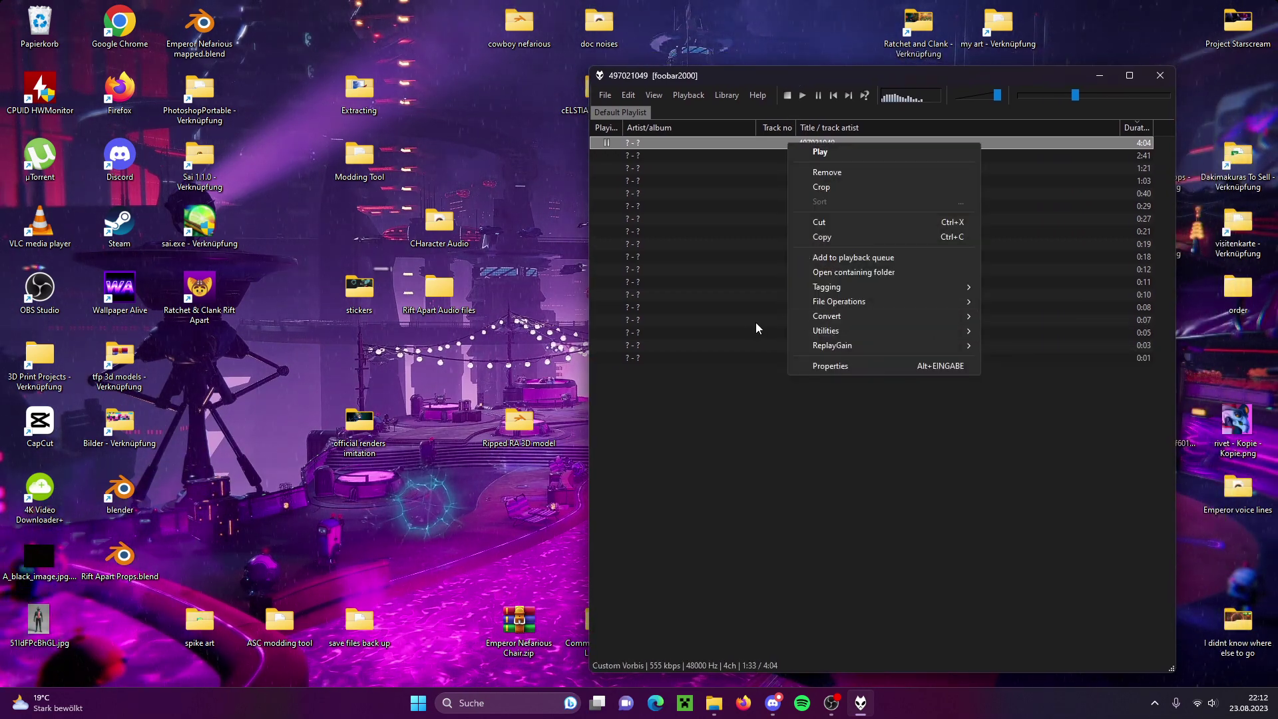
{"action": "right_click", "coordinate": [720, 144]}
{"action": "mouse_move", "coordinate": [779, 318]}
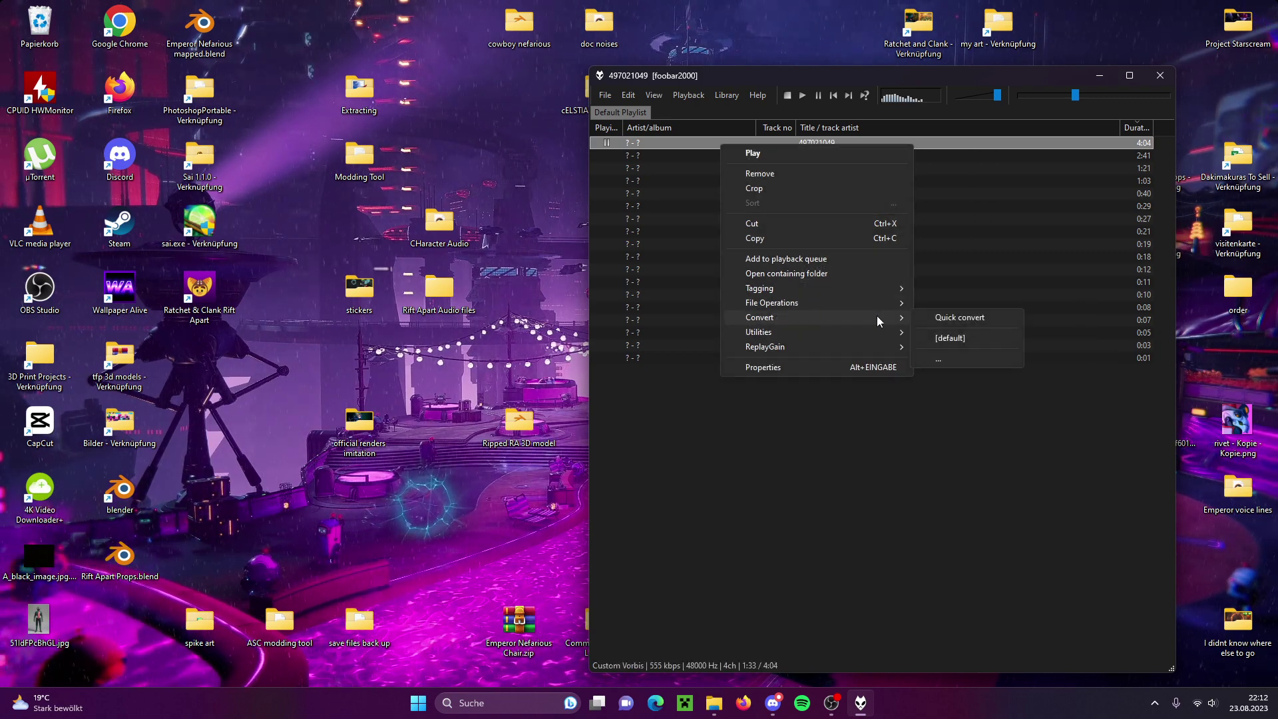
{"action": "left_click", "coordinate": [959, 317]}
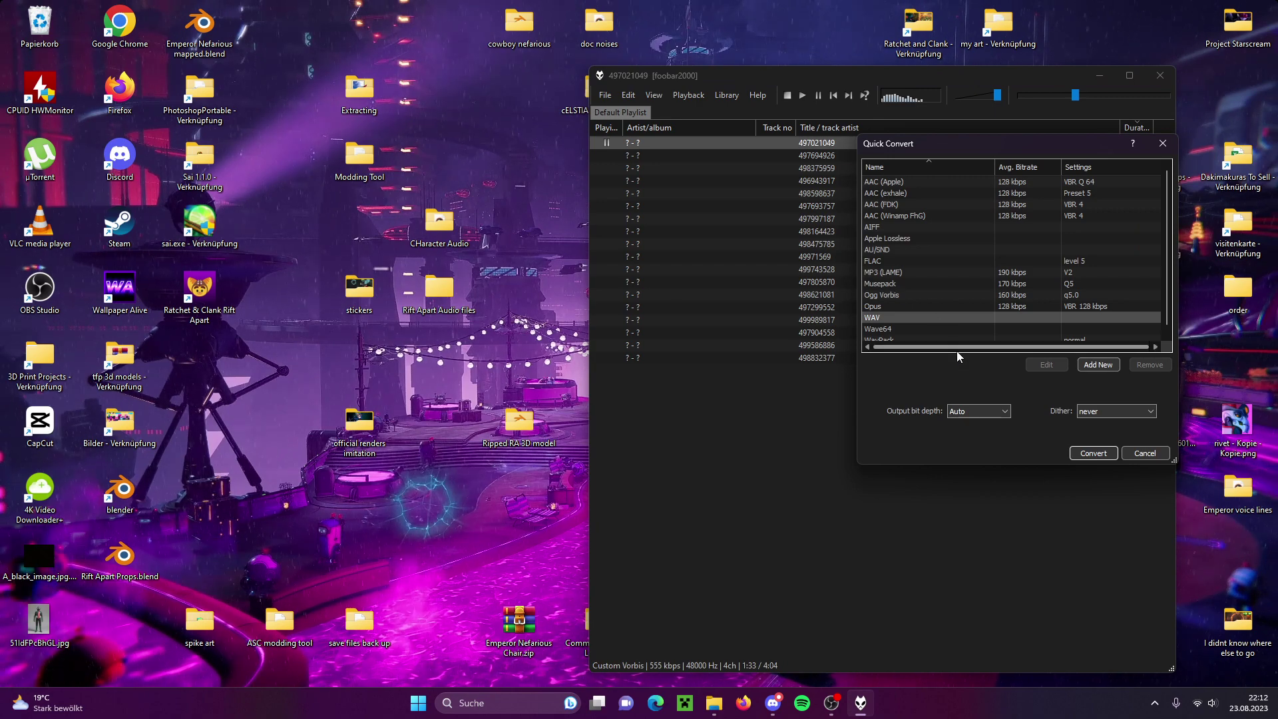
{"action": "left_click", "coordinate": [879, 321]}
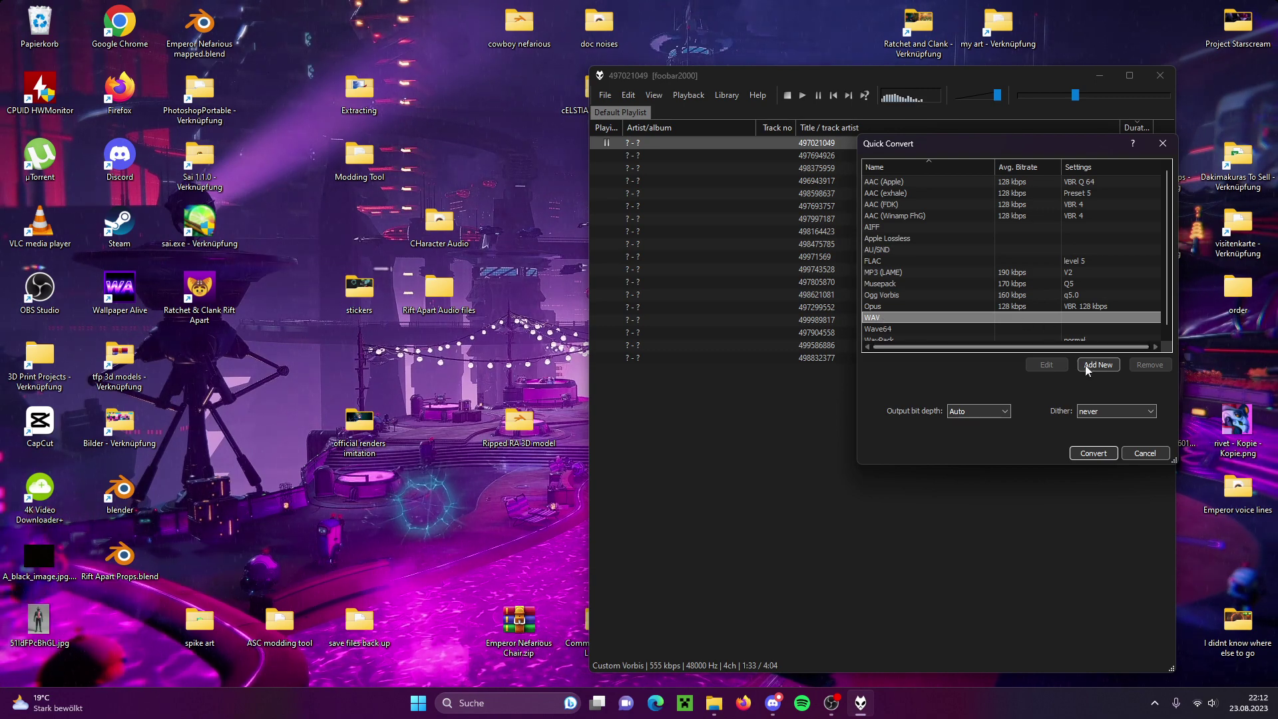
{"action": "left_click", "coordinate": [1093, 453]}
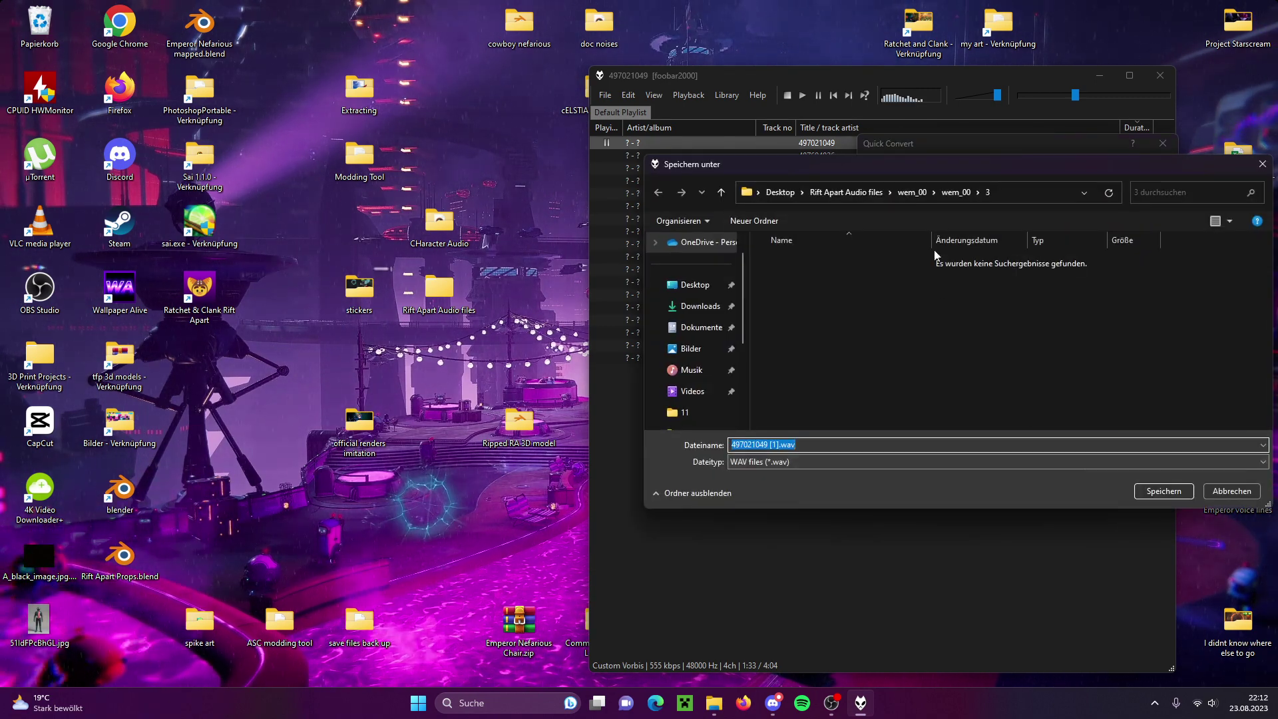
- Save 497021049 [1].wav into folder 3 and close the Converter Output window
{"action": "left_click_drag", "start_coordinate": [958, 164], "coordinate": [750, 157]}
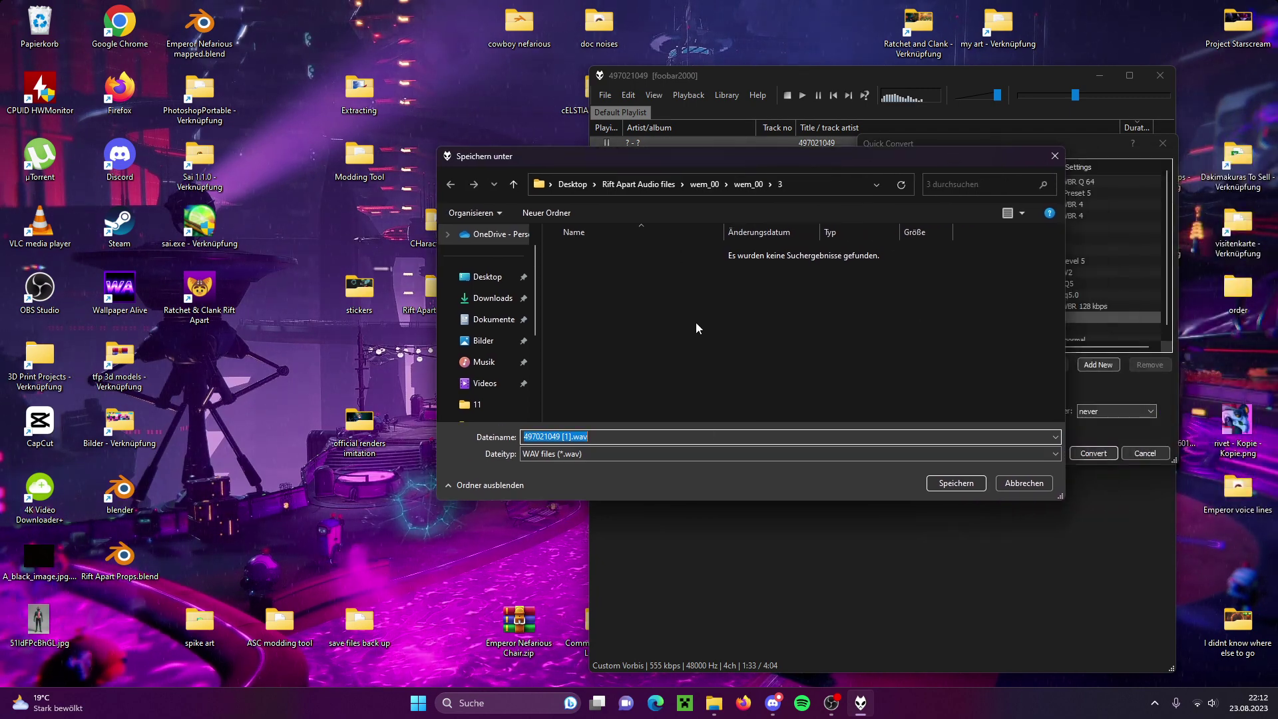
{"action": "left_click", "coordinate": [956, 484]}
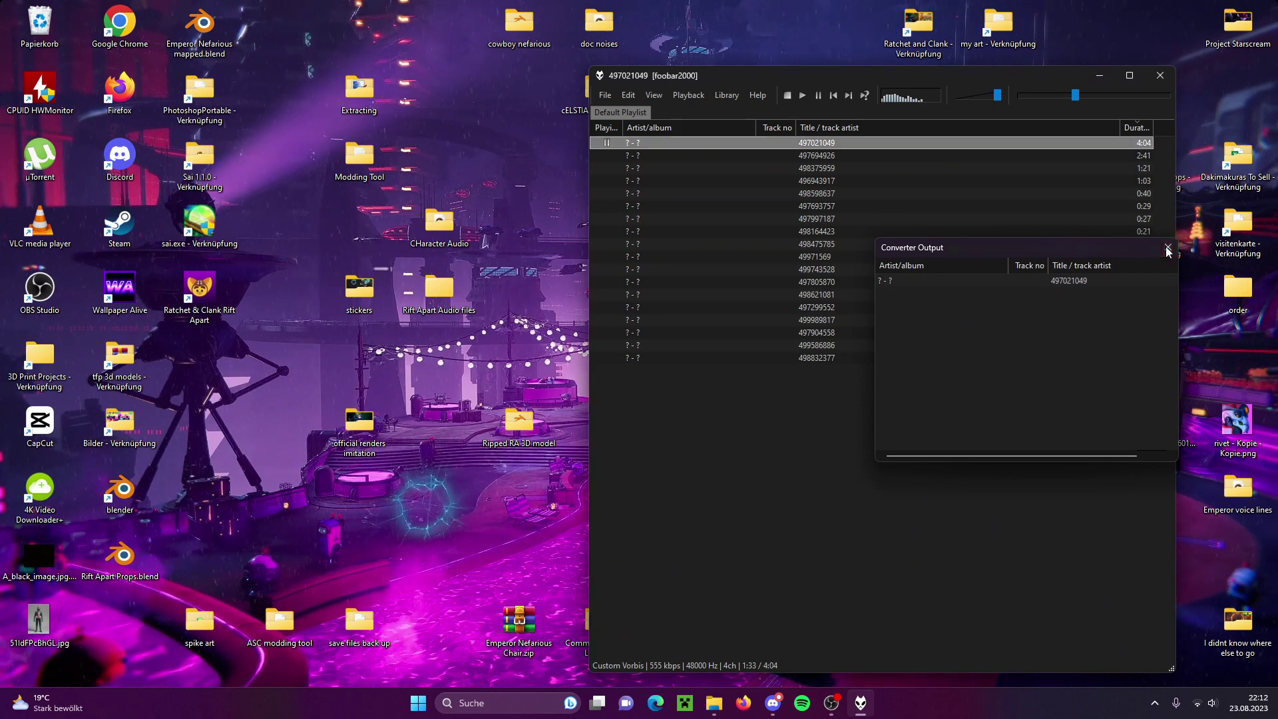
{"action": "left_click", "coordinate": [1166, 268]}
- Sort folder 3 by Typ and play 497021049 [1].wav from Explorer
{"action": "left_click", "coordinate": [754, 629]}
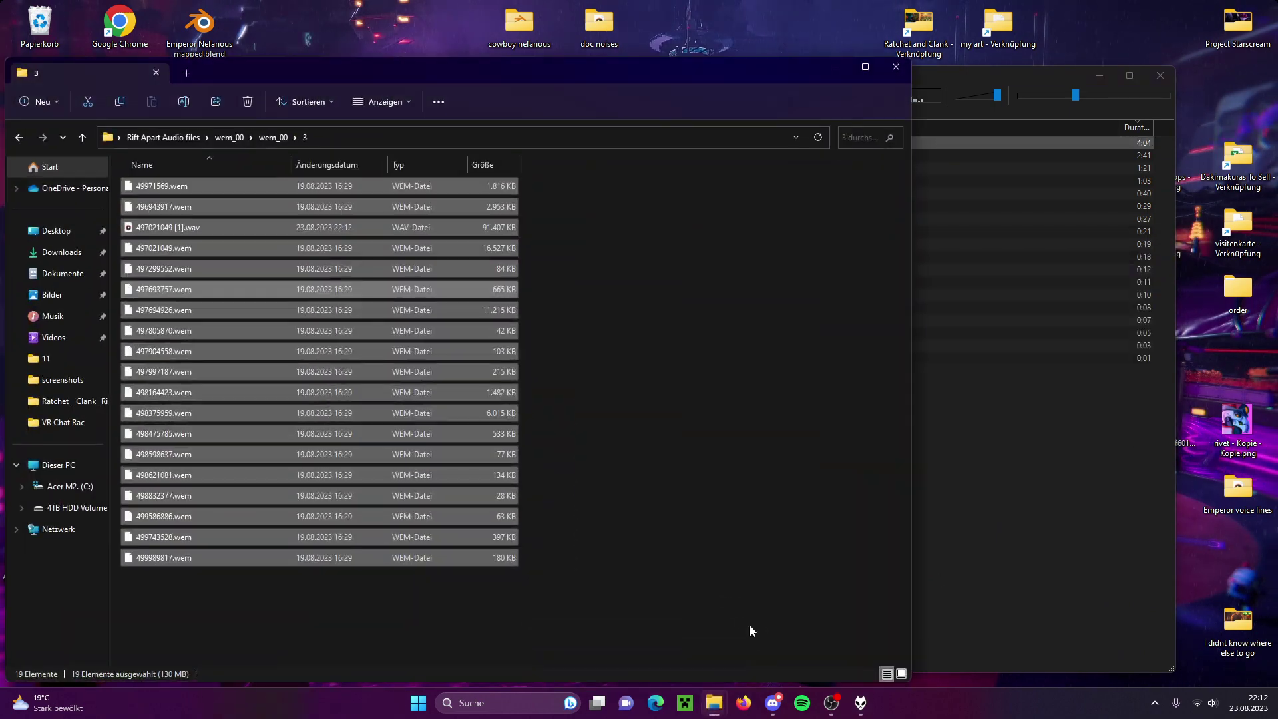
{"action": "left_click", "coordinate": [223, 227]}
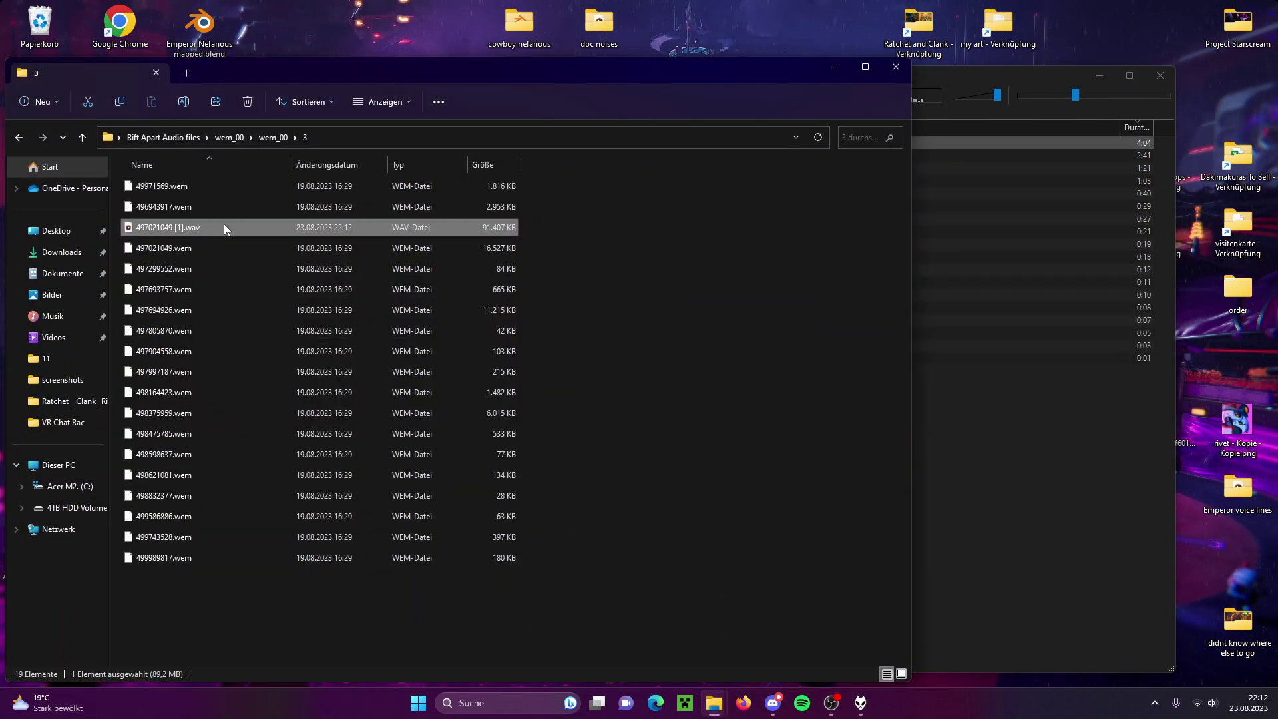
{"action": "left_click", "coordinate": [415, 161]}
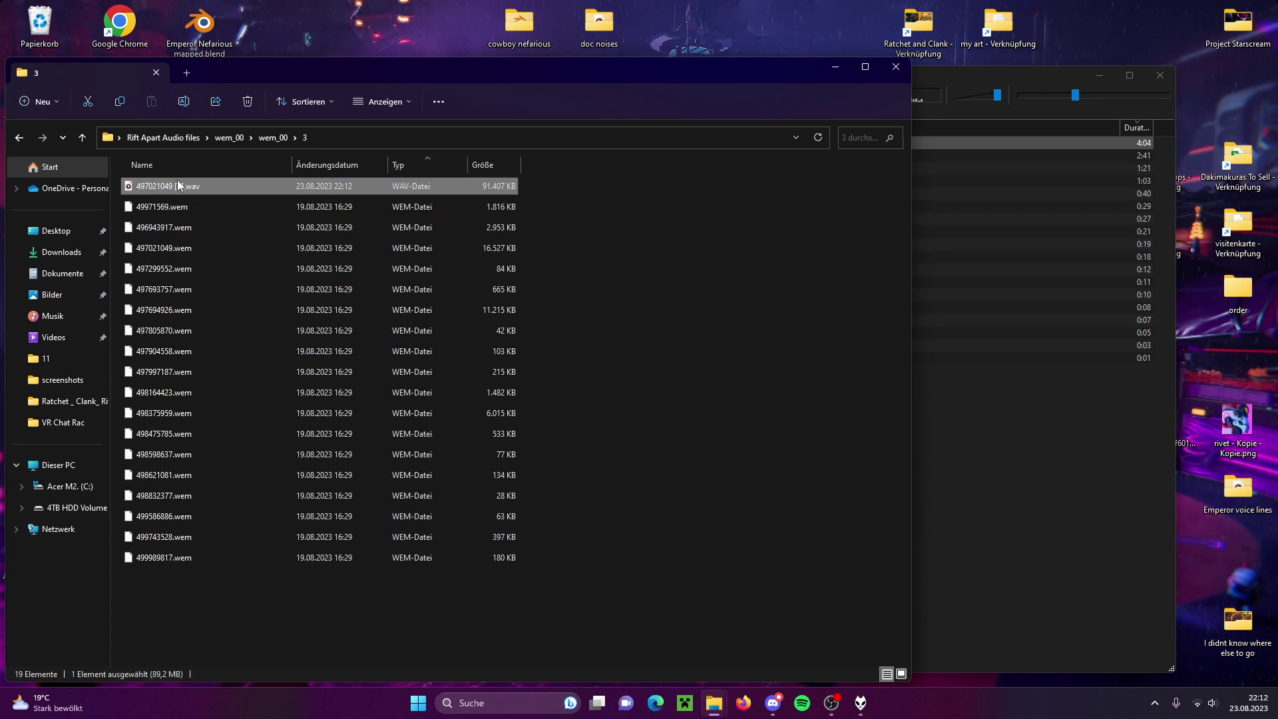
{"action": "double_click", "coordinate": [203, 185]}
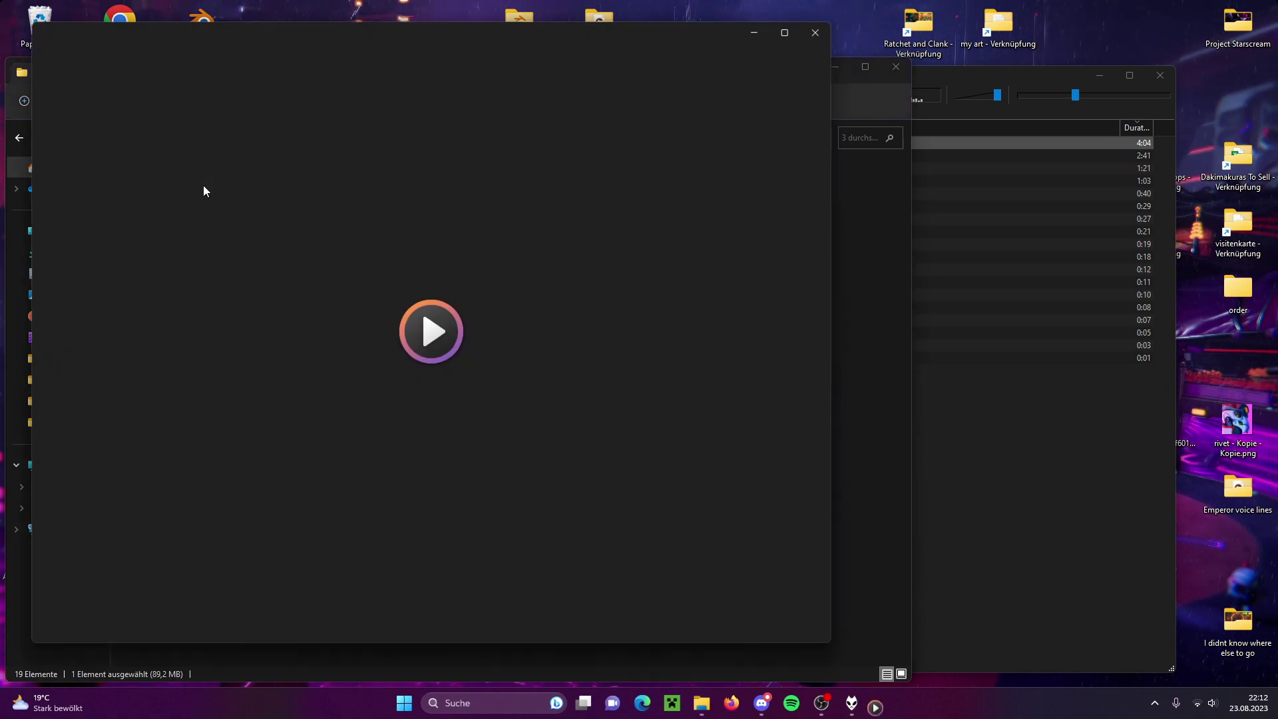